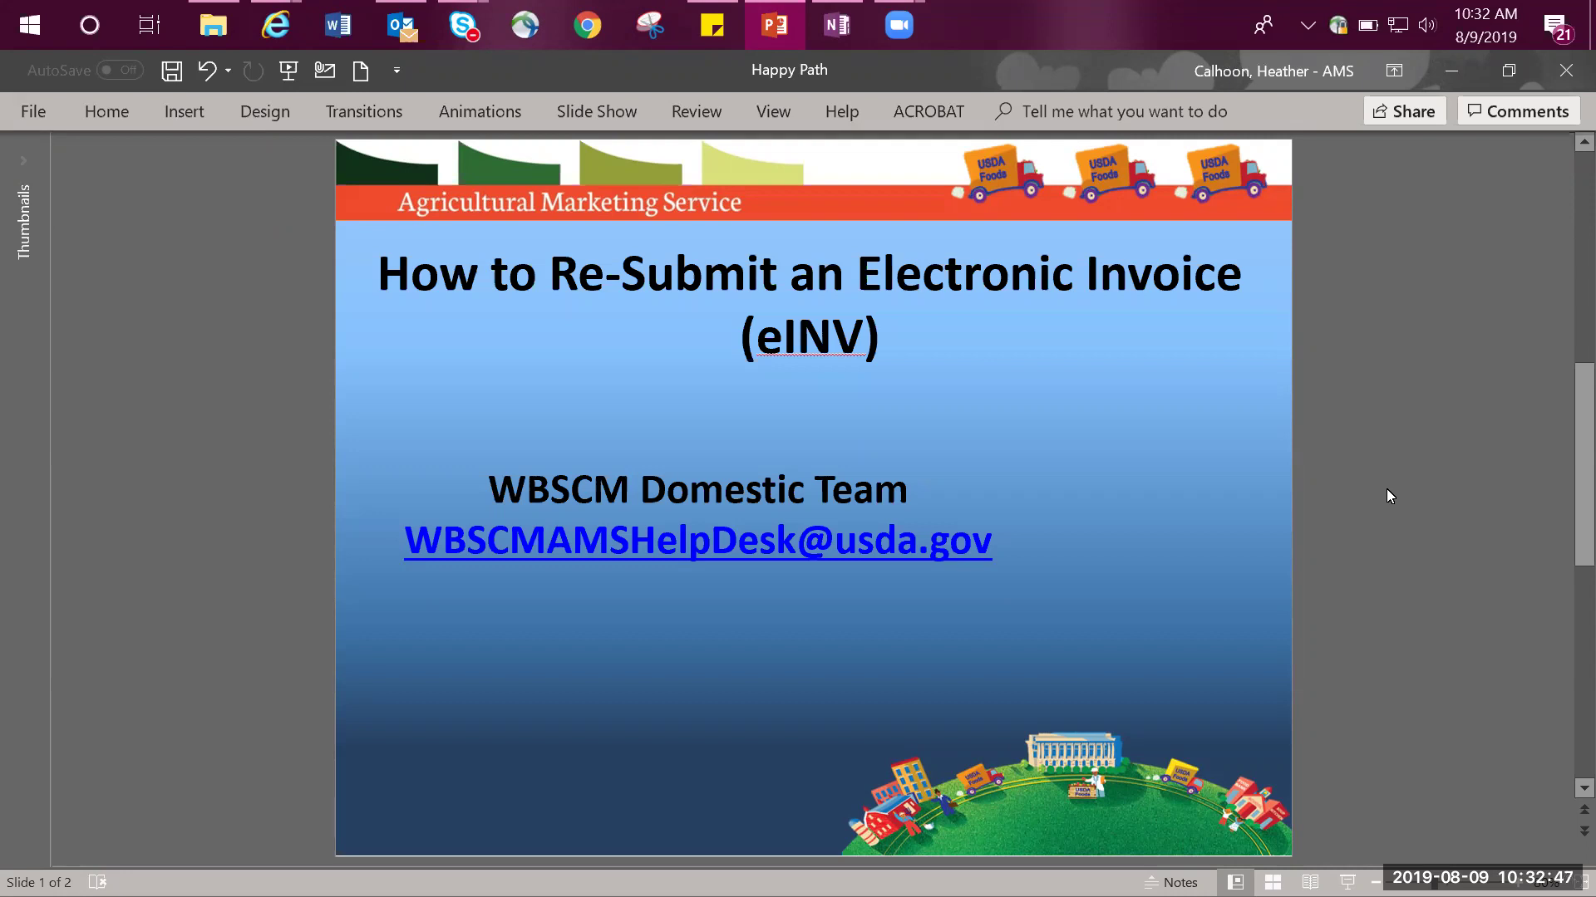
- Advance the PowerPoint deck to slide 2, 'Submitting an eINV'
{"action": "scroll", "coordinate": [1386, 490], "scroll_direction": "down", "scroll_amount": 1}
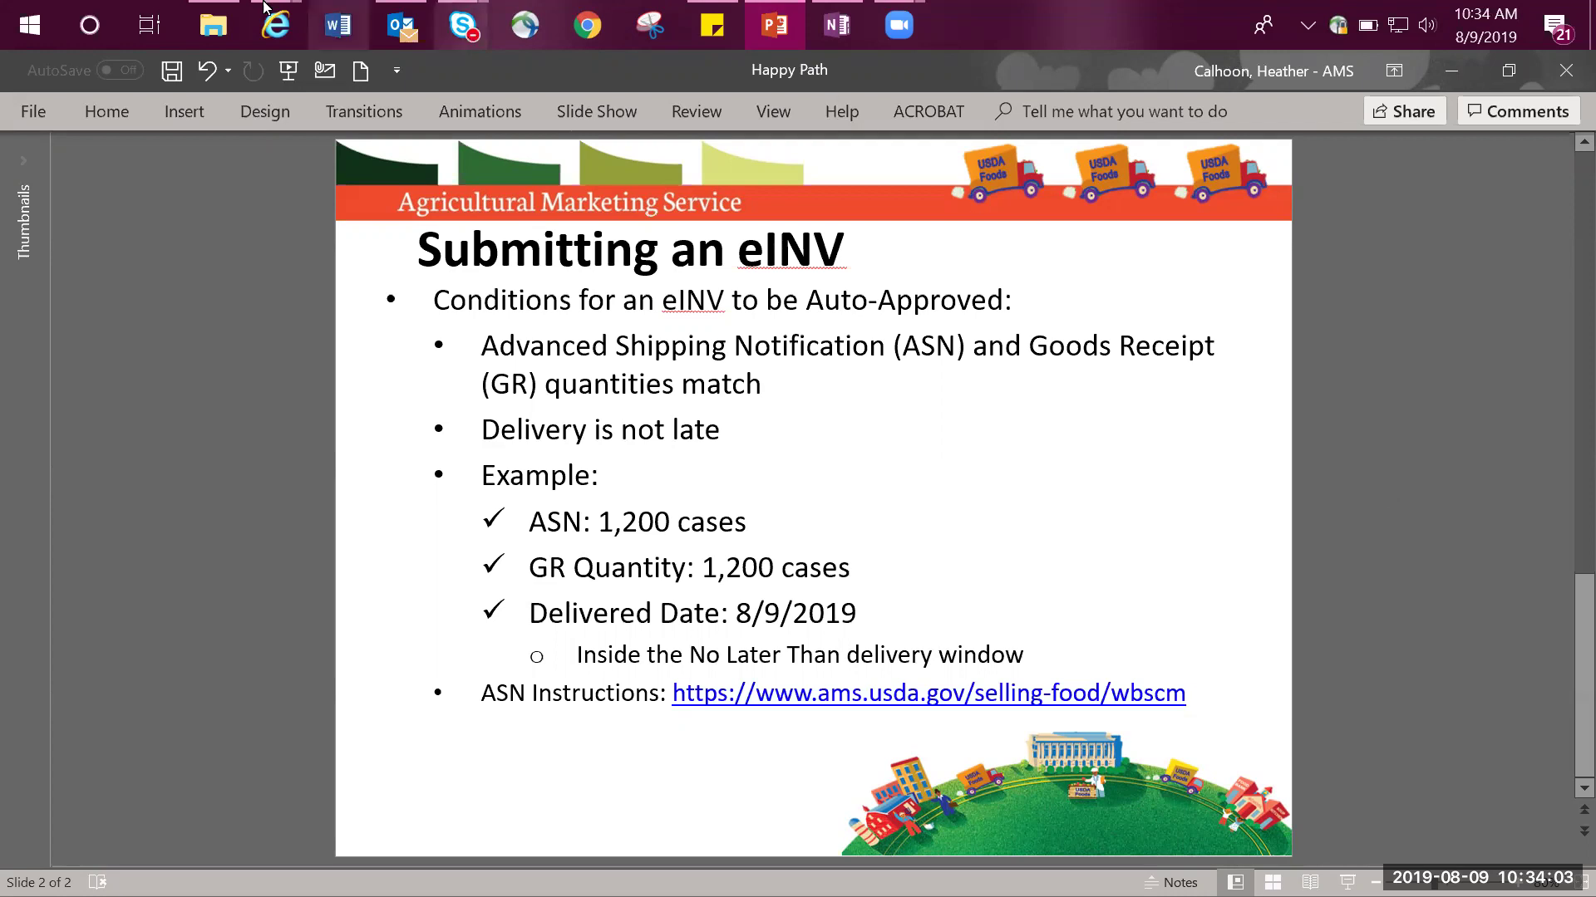
- Bring WBSCM to the front and open Suppliers > e-Invoices for Processing
{"action": "mouse_move", "coordinate": [276, 26]}
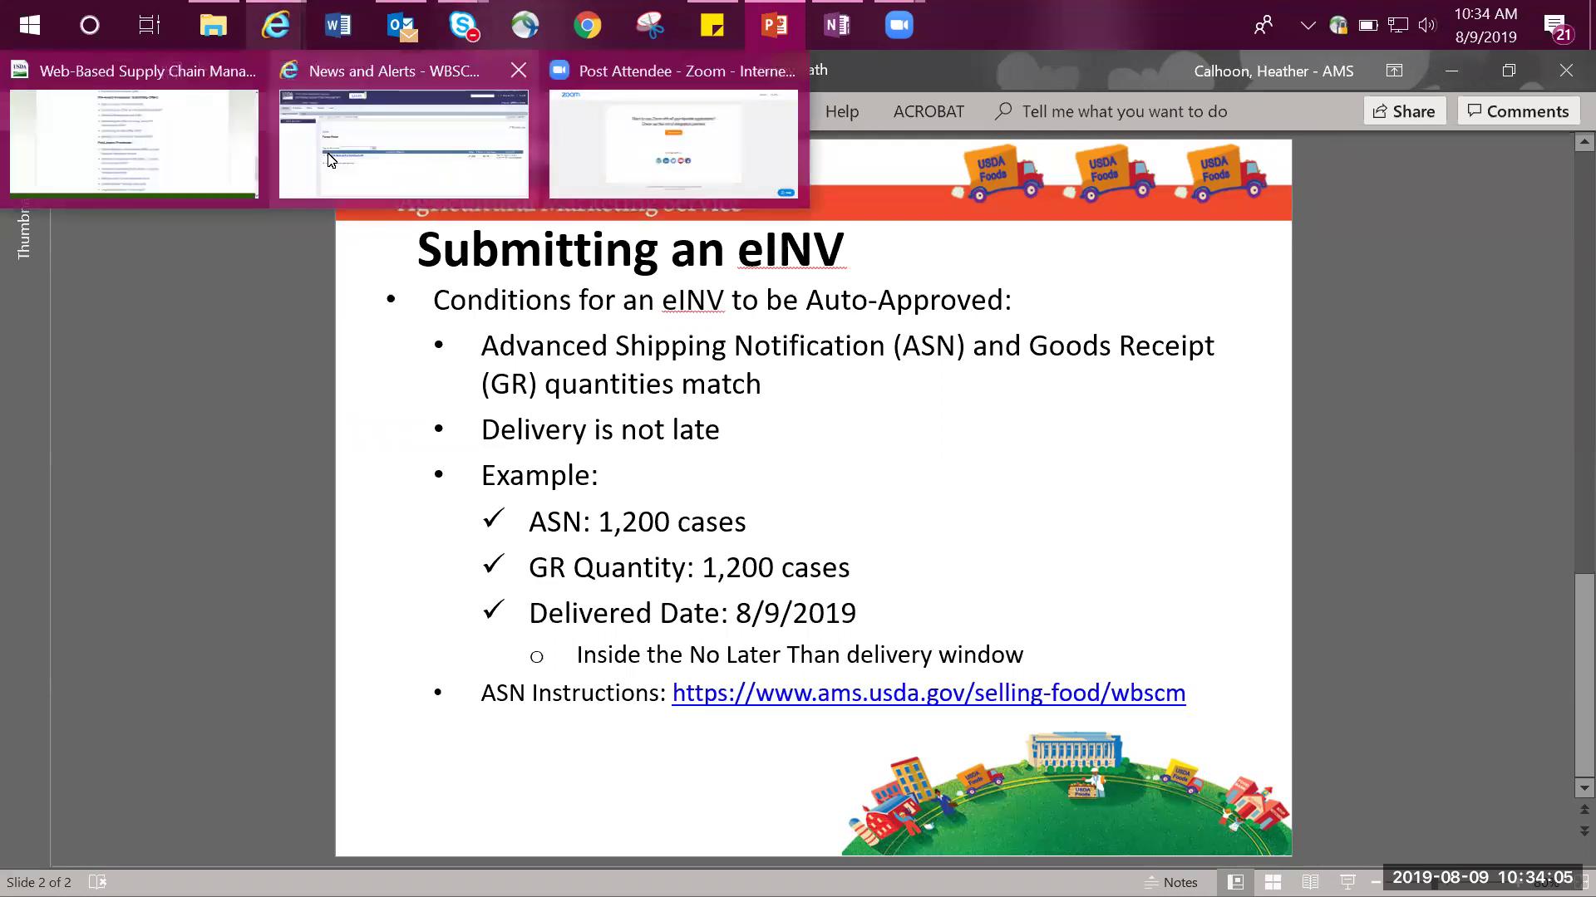
{"action": "left_click", "coordinate": [298, 100]}
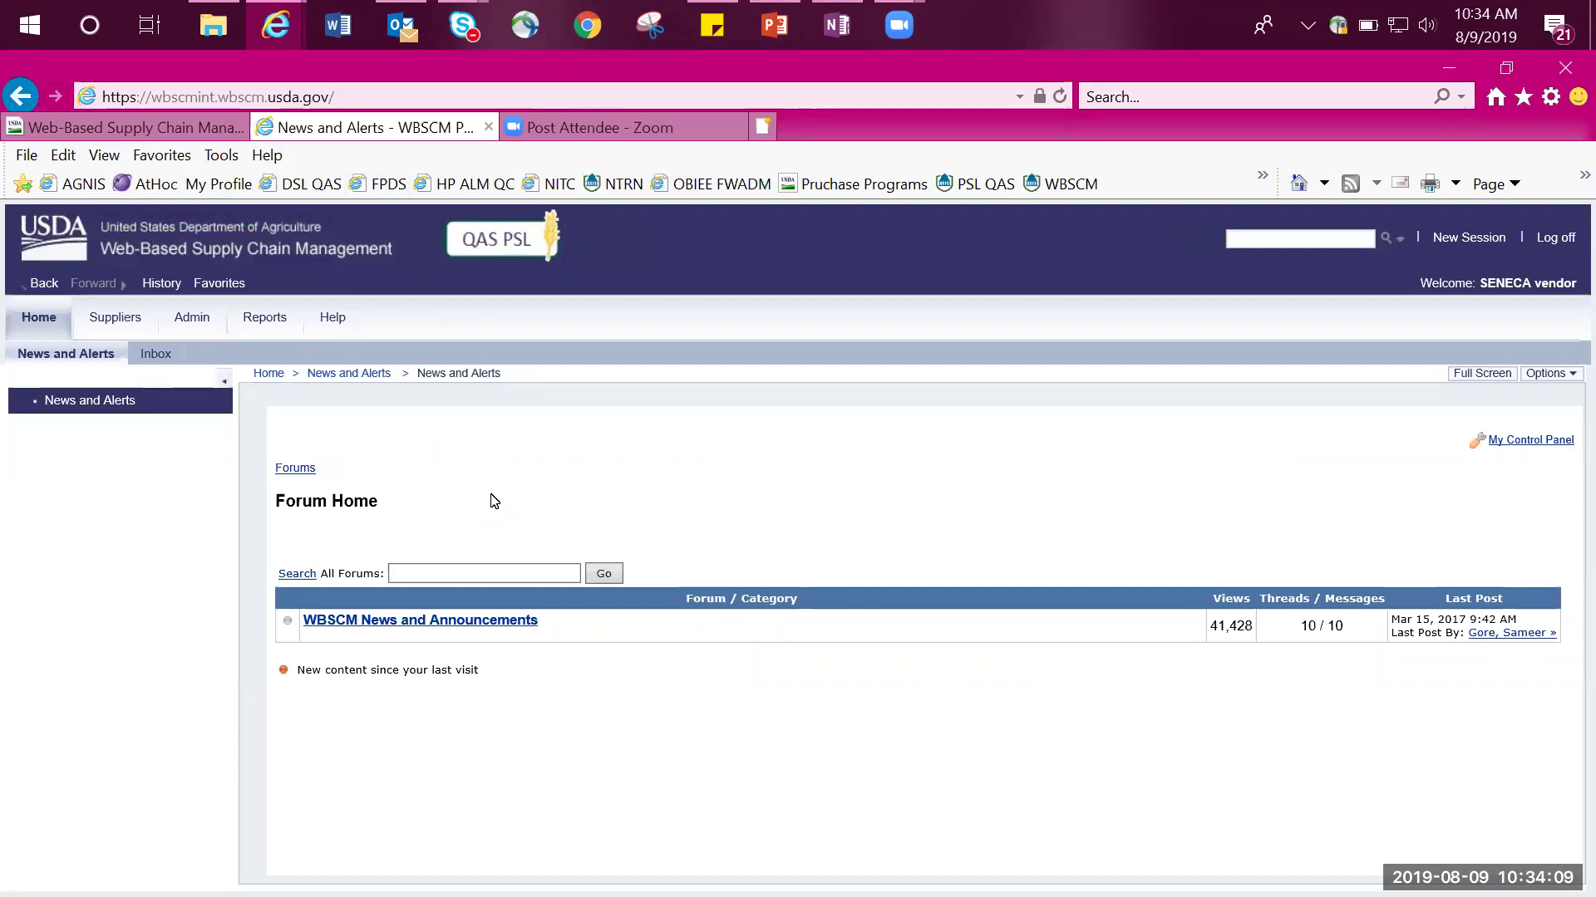
{"action": "left_click", "coordinate": [118, 317]}
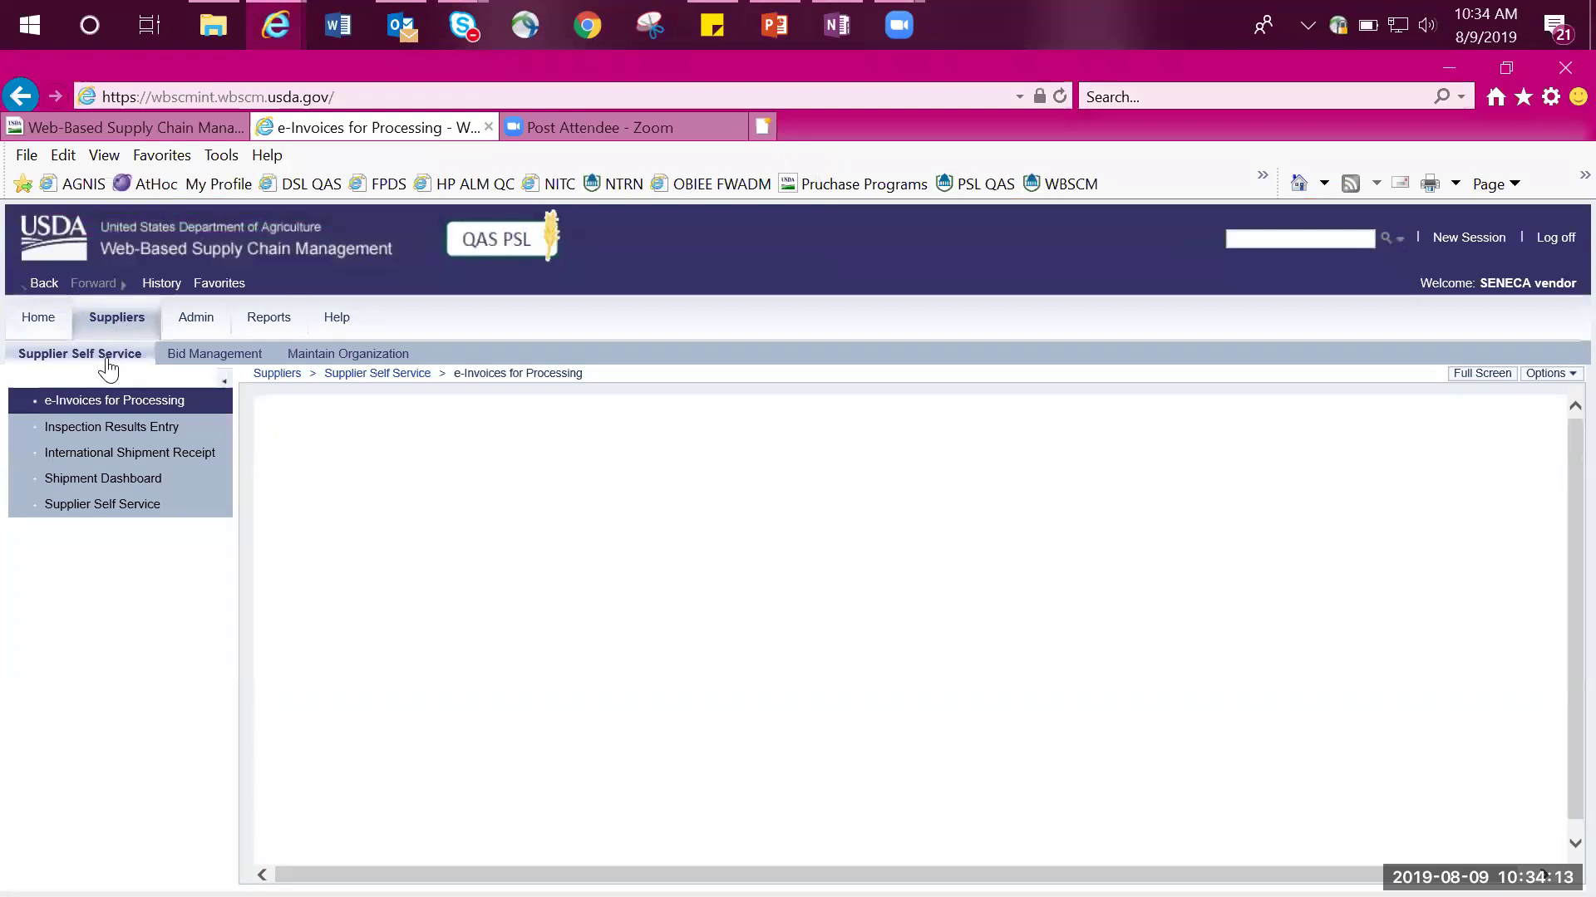
{"action": "left_click", "coordinate": [114, 411]}
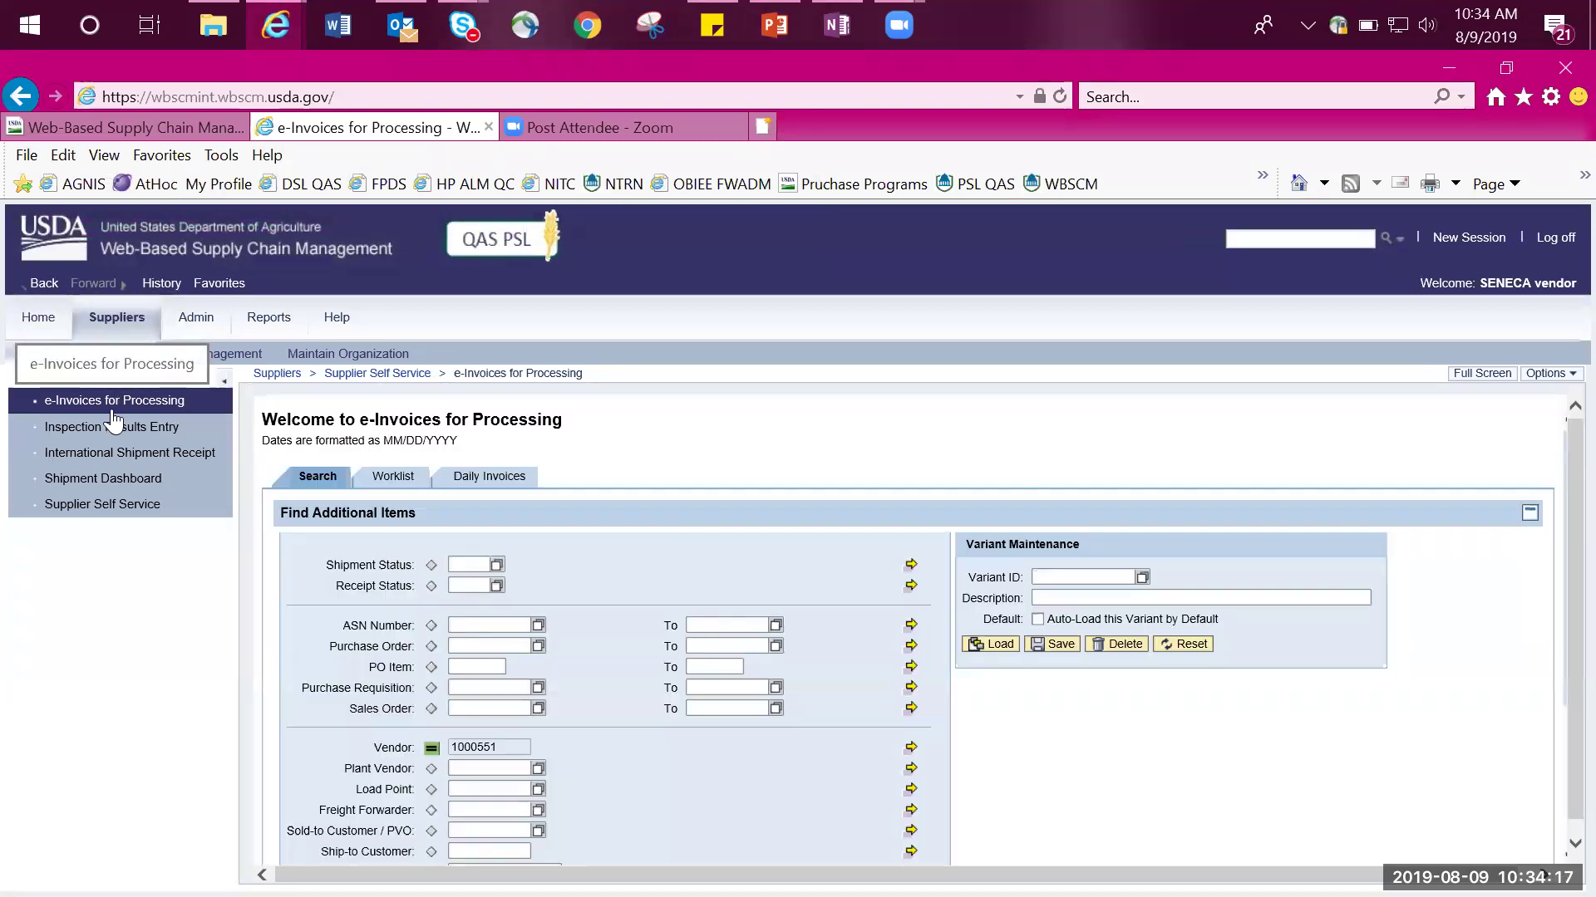
{"action": "left_click", "coordinate": [1469, 378]}
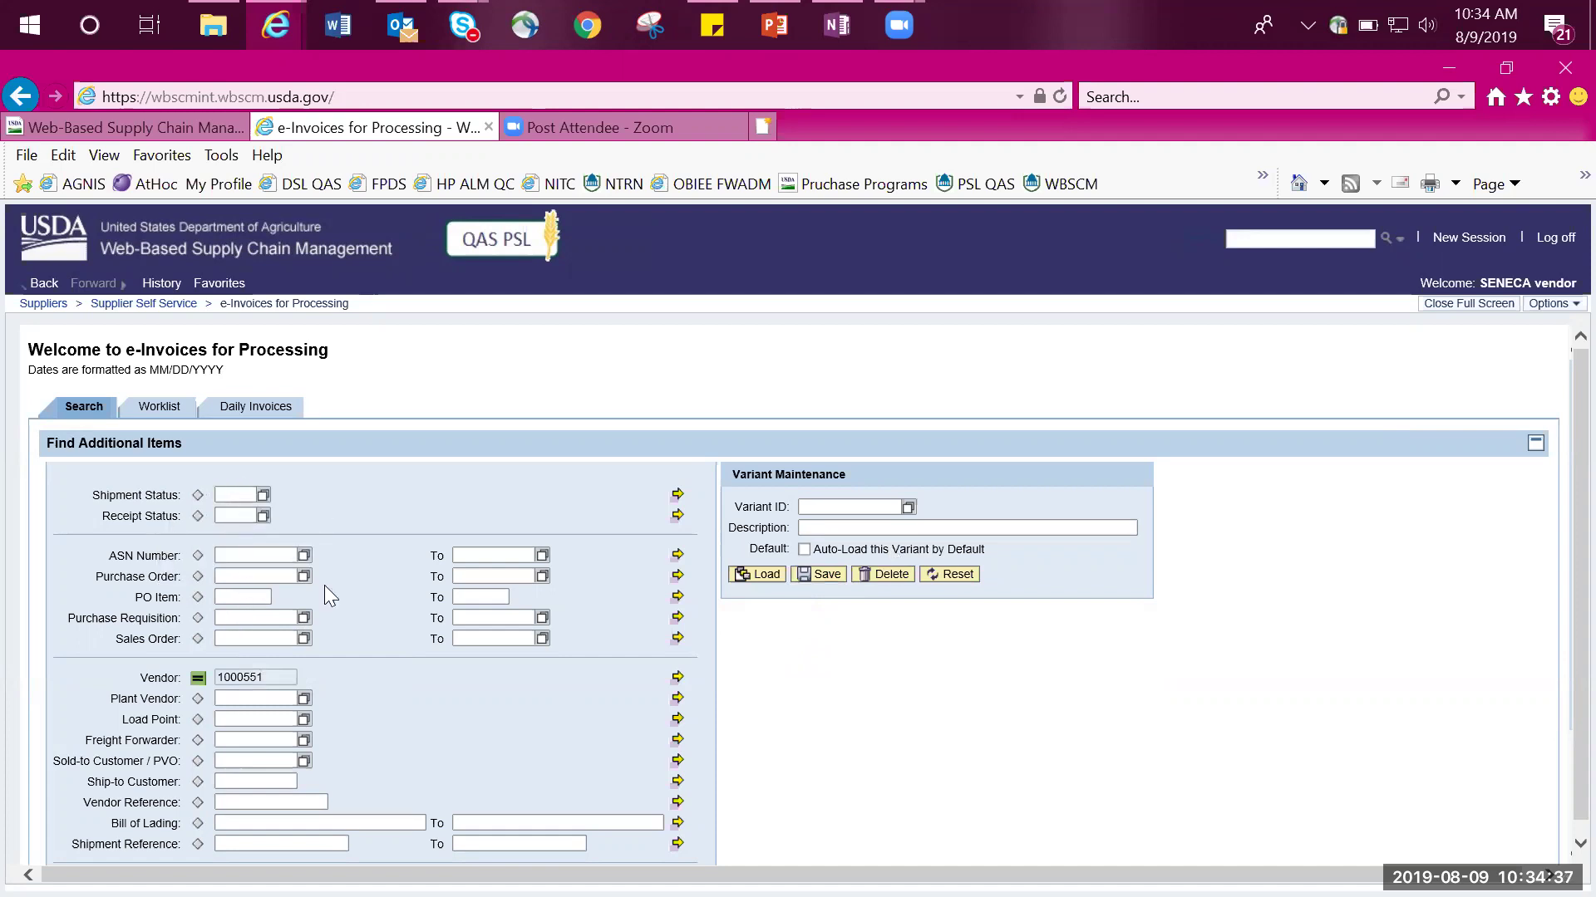
{"action": "scroll", "coordinate": [413, 666], "scroll_direction": "down", "scroll_amount": 1}
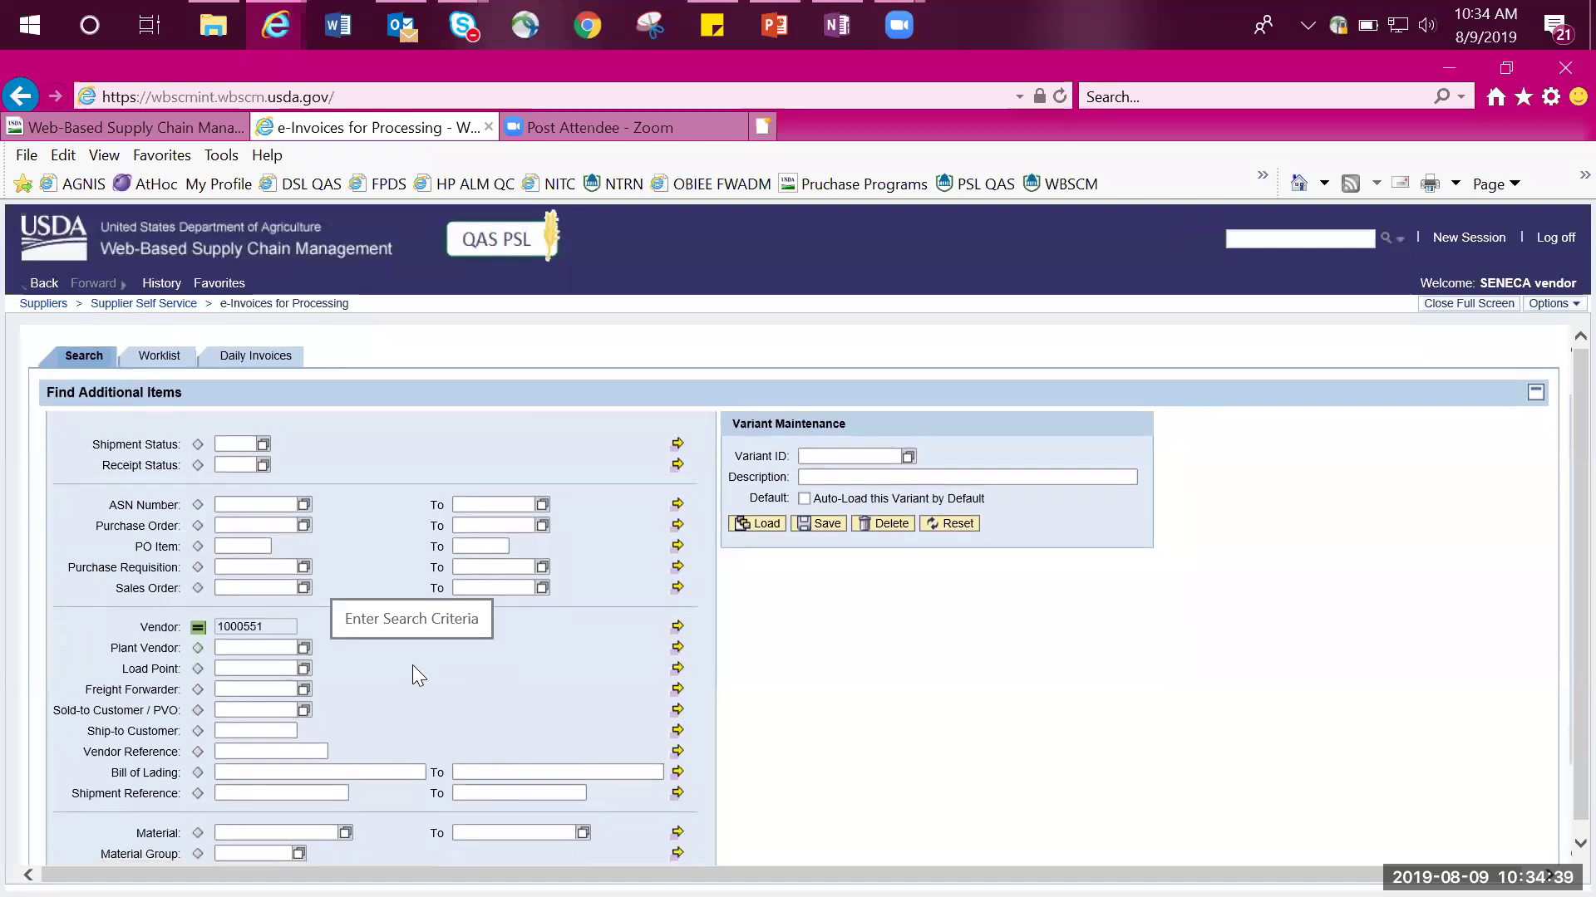
{"action": "left_click", "coordinate": [248, 538]}
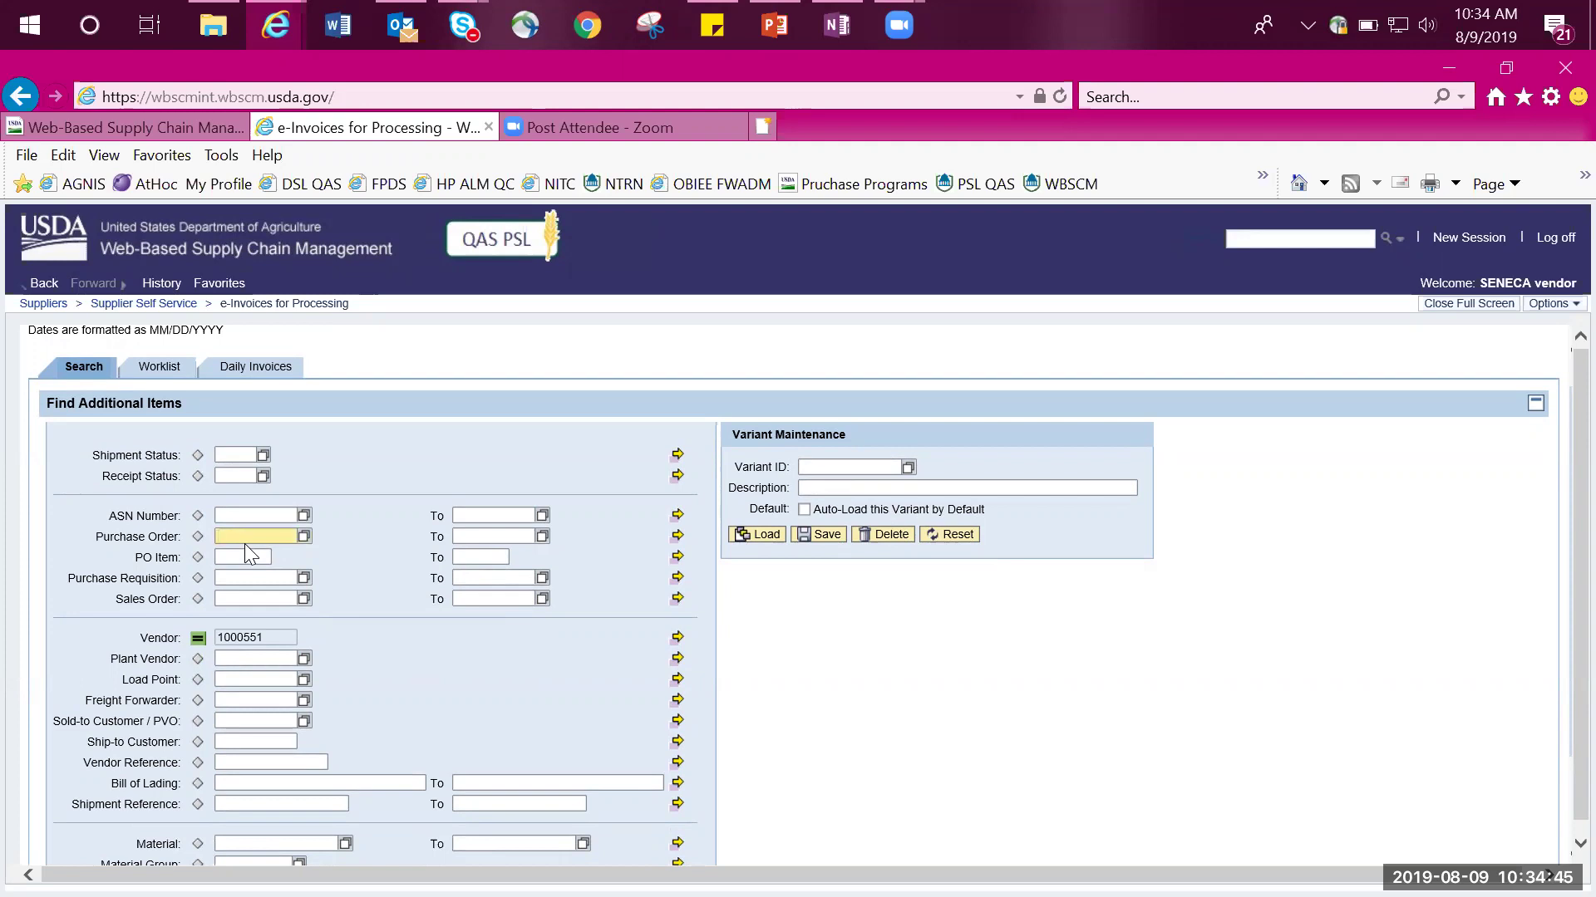
{"action": "type", "text": "10"}
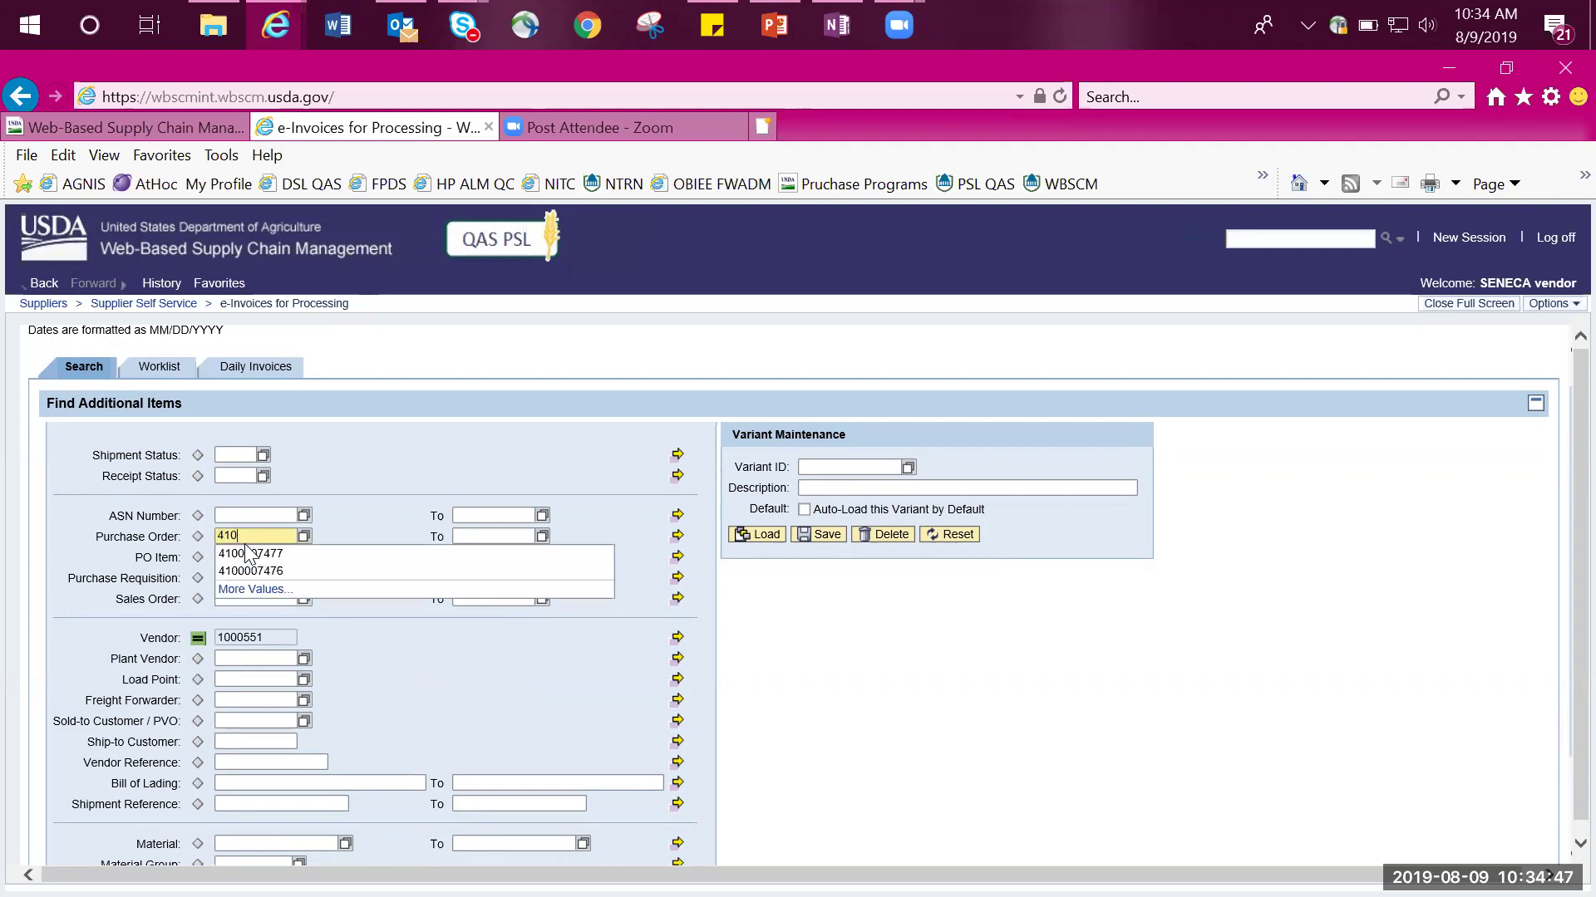
{"action": "type", "text": "0007477"}
{"action": "left_click", "coordinate": [354, 483]}
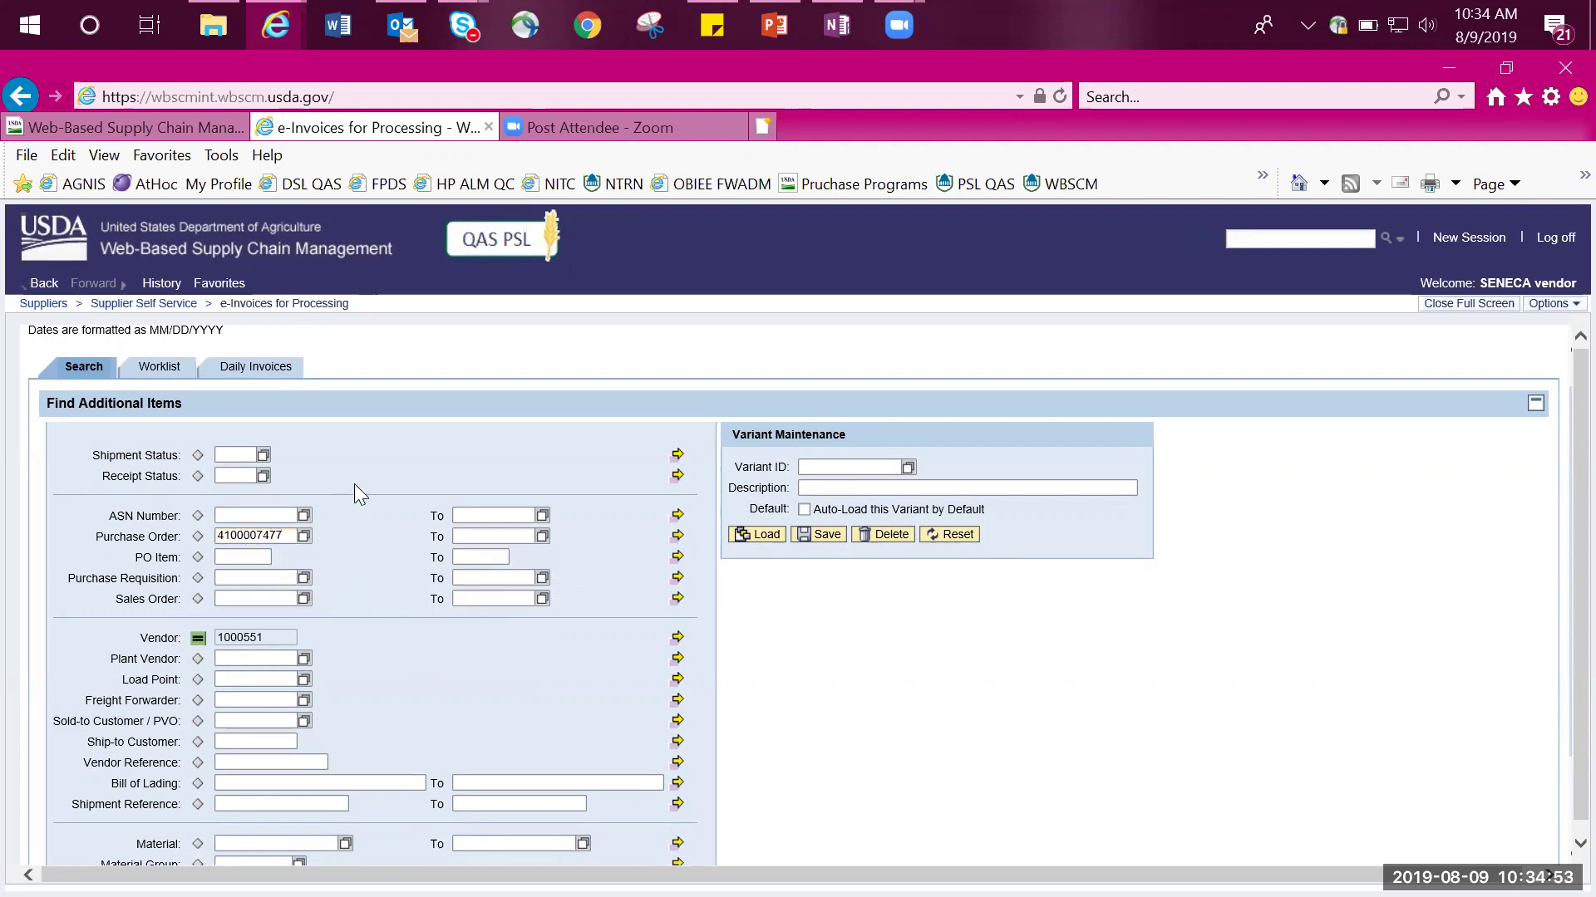
{"action": "scroll", "coordinate": [382, 605], "scroll_direction": "down", "scroll_amount": 3}
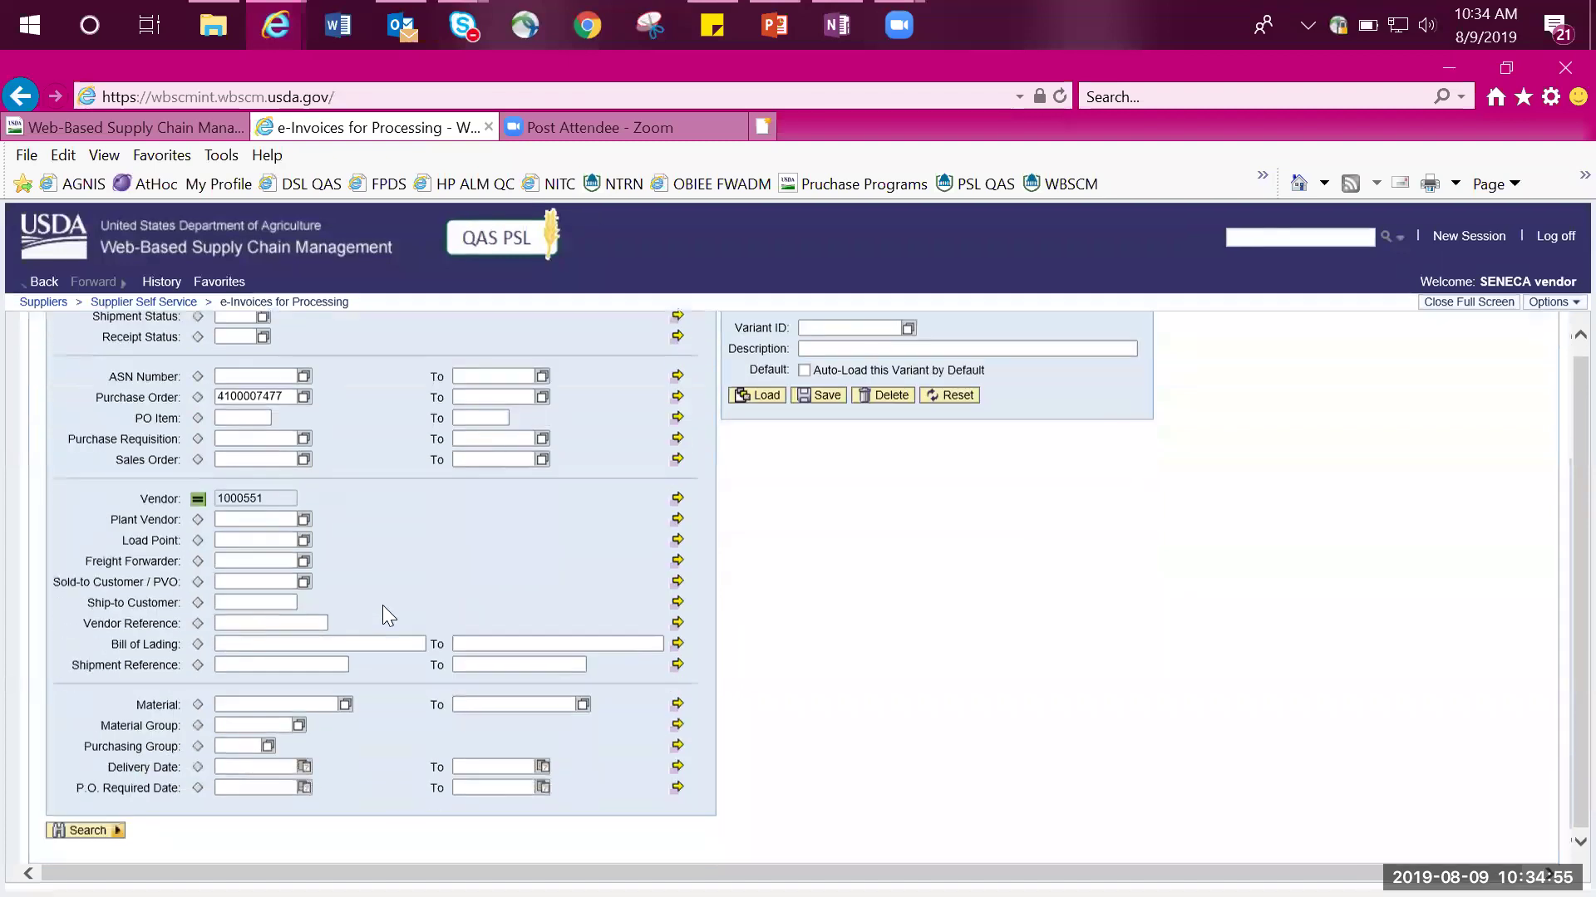
- Run the search and select the PO item 2 work item (BOL1289), reviewing its columns
{"action": "left_click", "coordinate": [87, 831]}
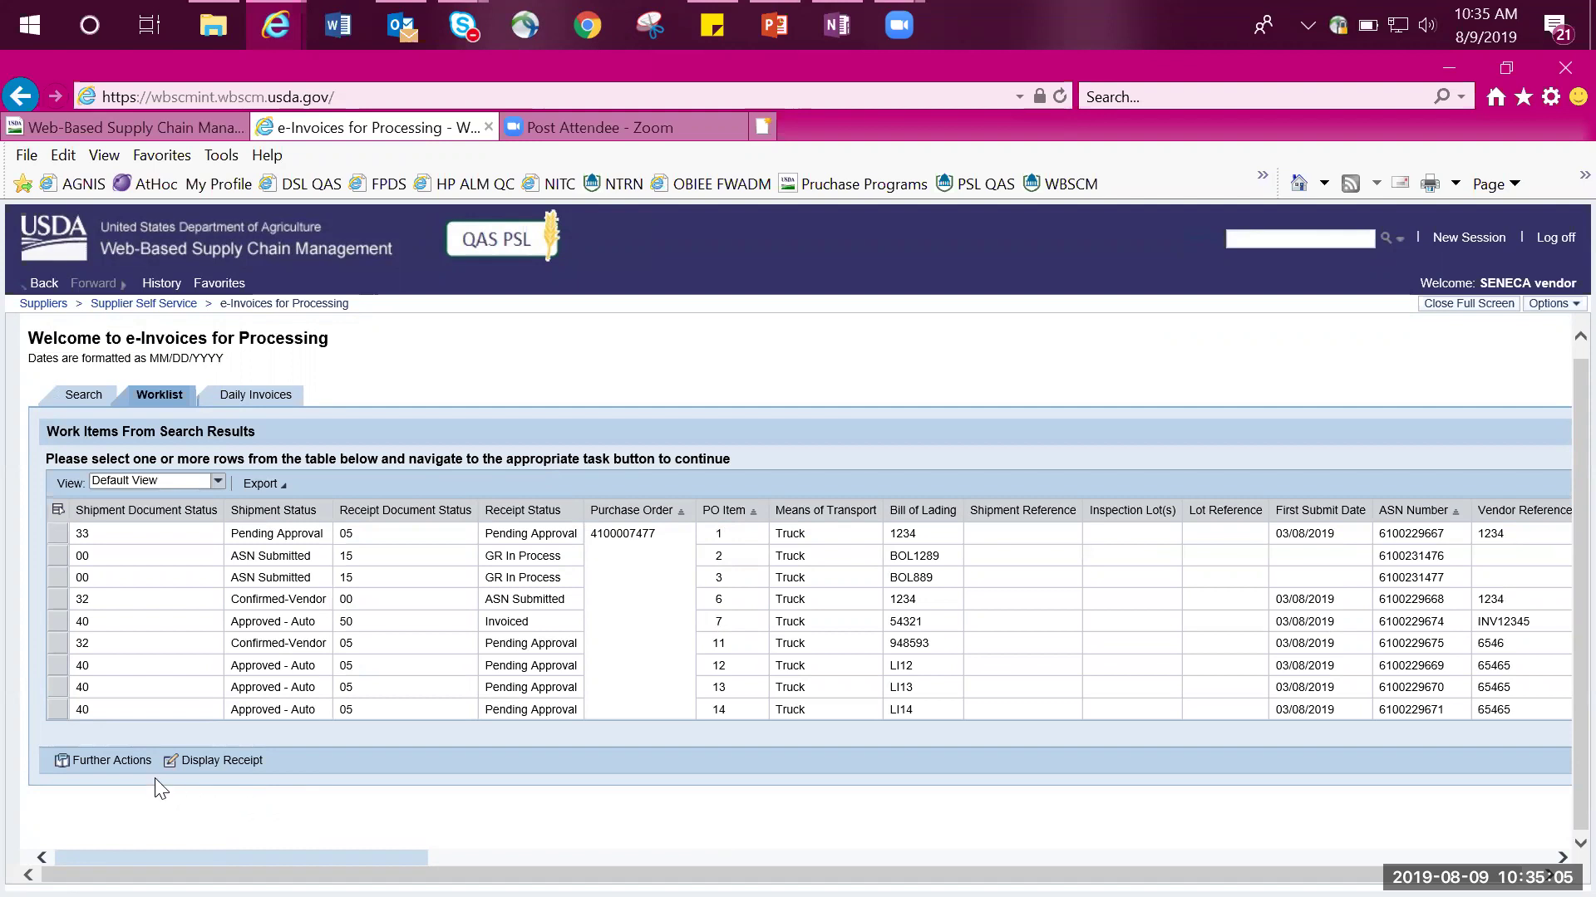
{"action": "left_click", "coordinate": [56, 558]}
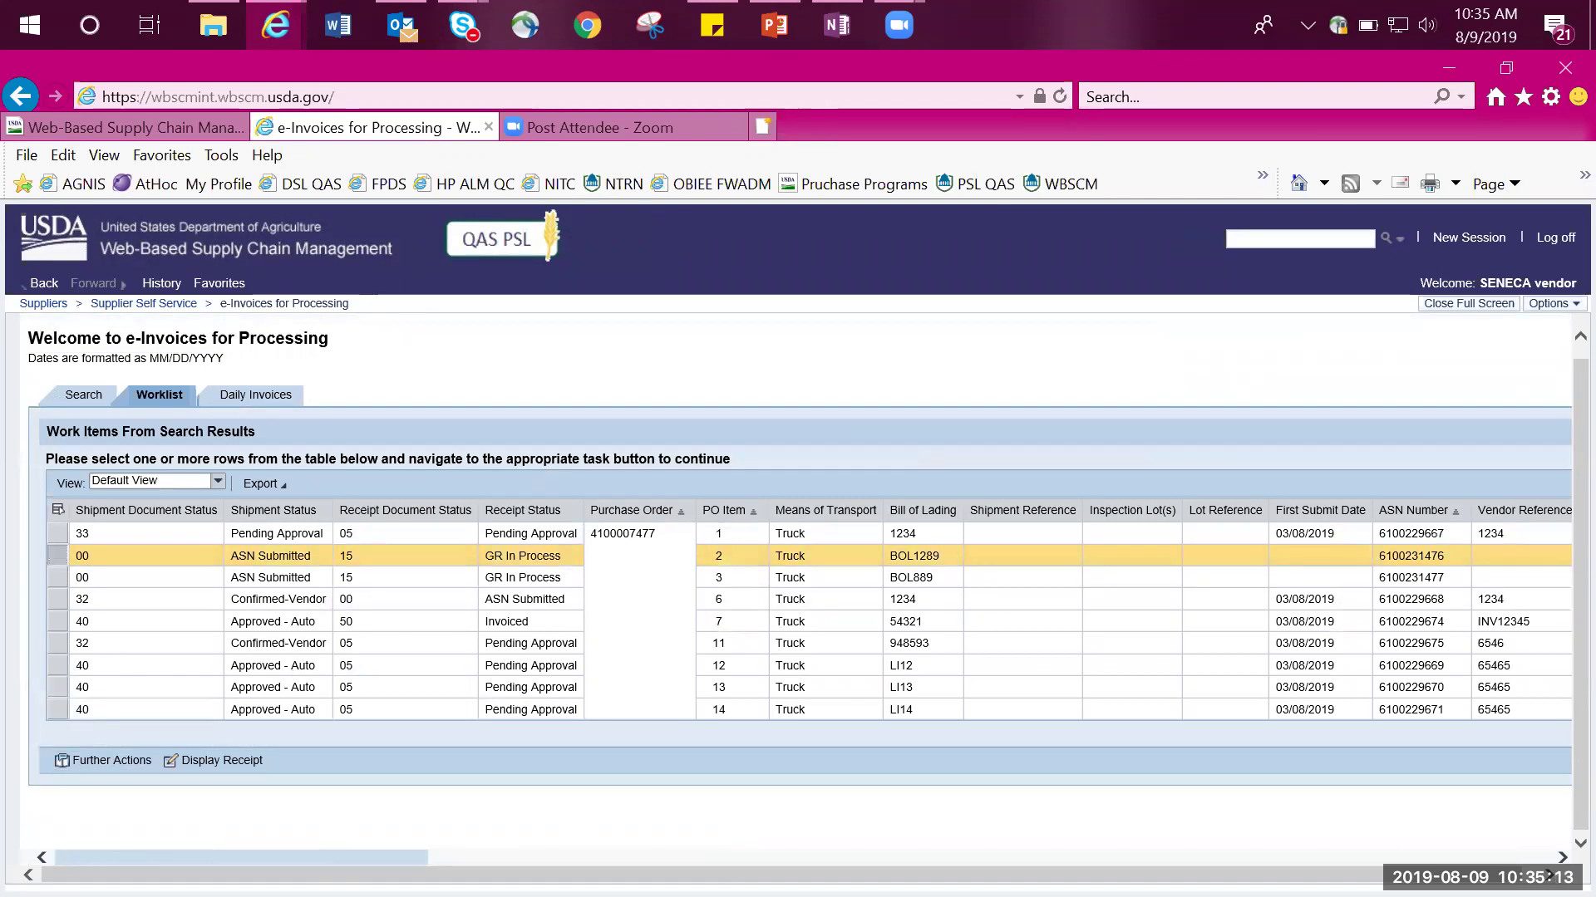
{"action": "scroll", "coordinate": [796, 597], "scroll_direction": "right", "scroll_amount": 5}
{"action": "scroll", "coordinate": [796, 597], "scroll_direction": "right", "scroll_amount": 3}
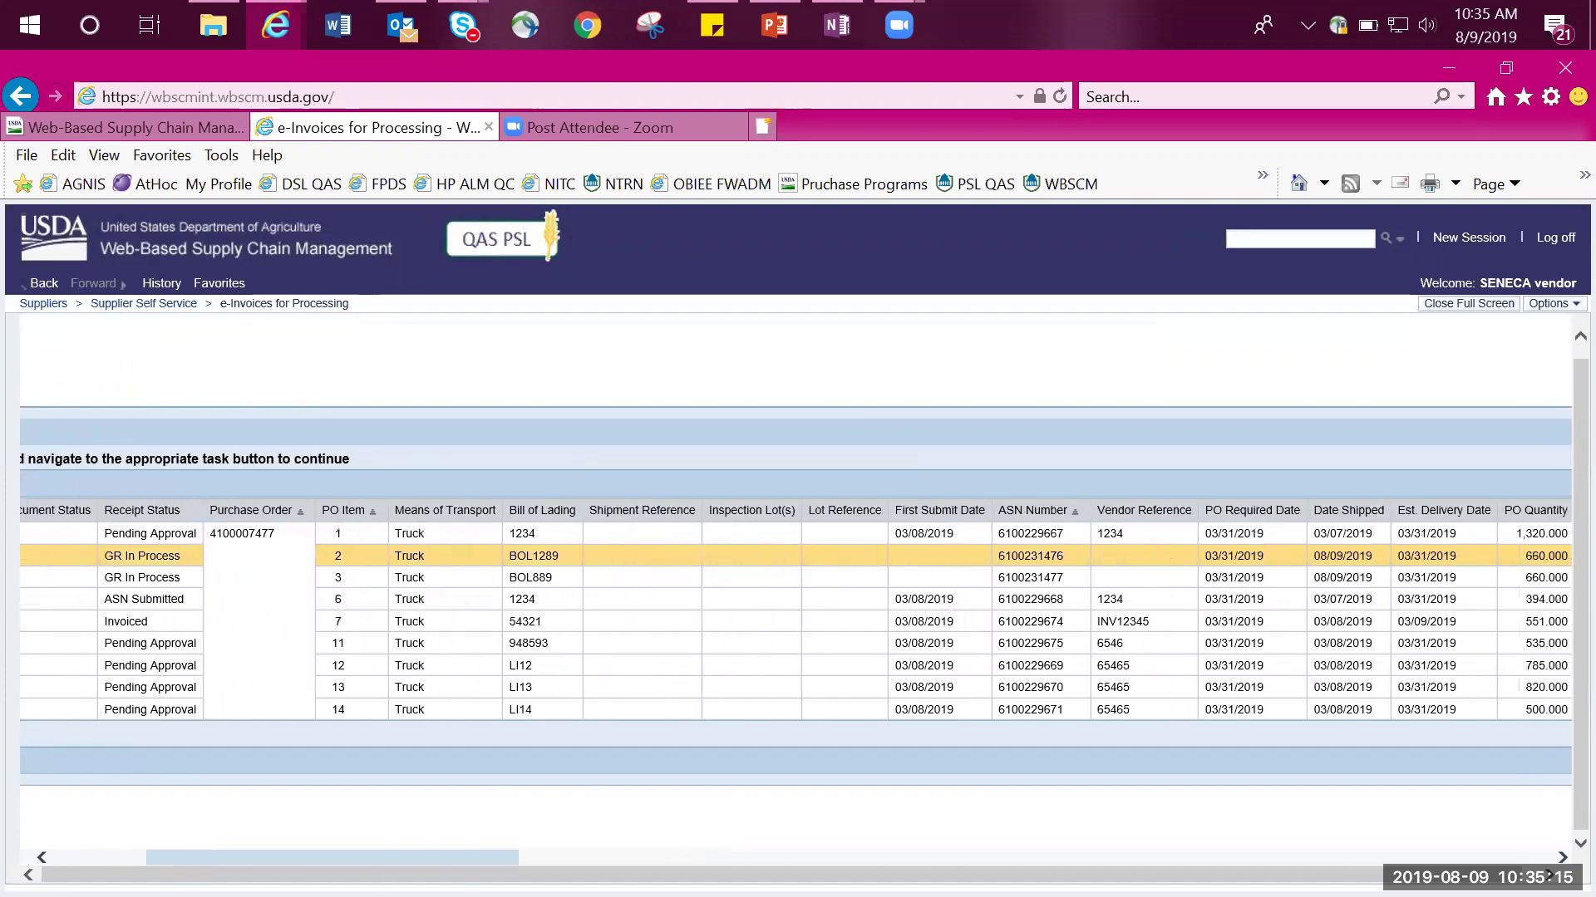
{"action": "scroll", "coordinate": [796, 596], "scroll_direction": "right", "scroll_amount": 7}
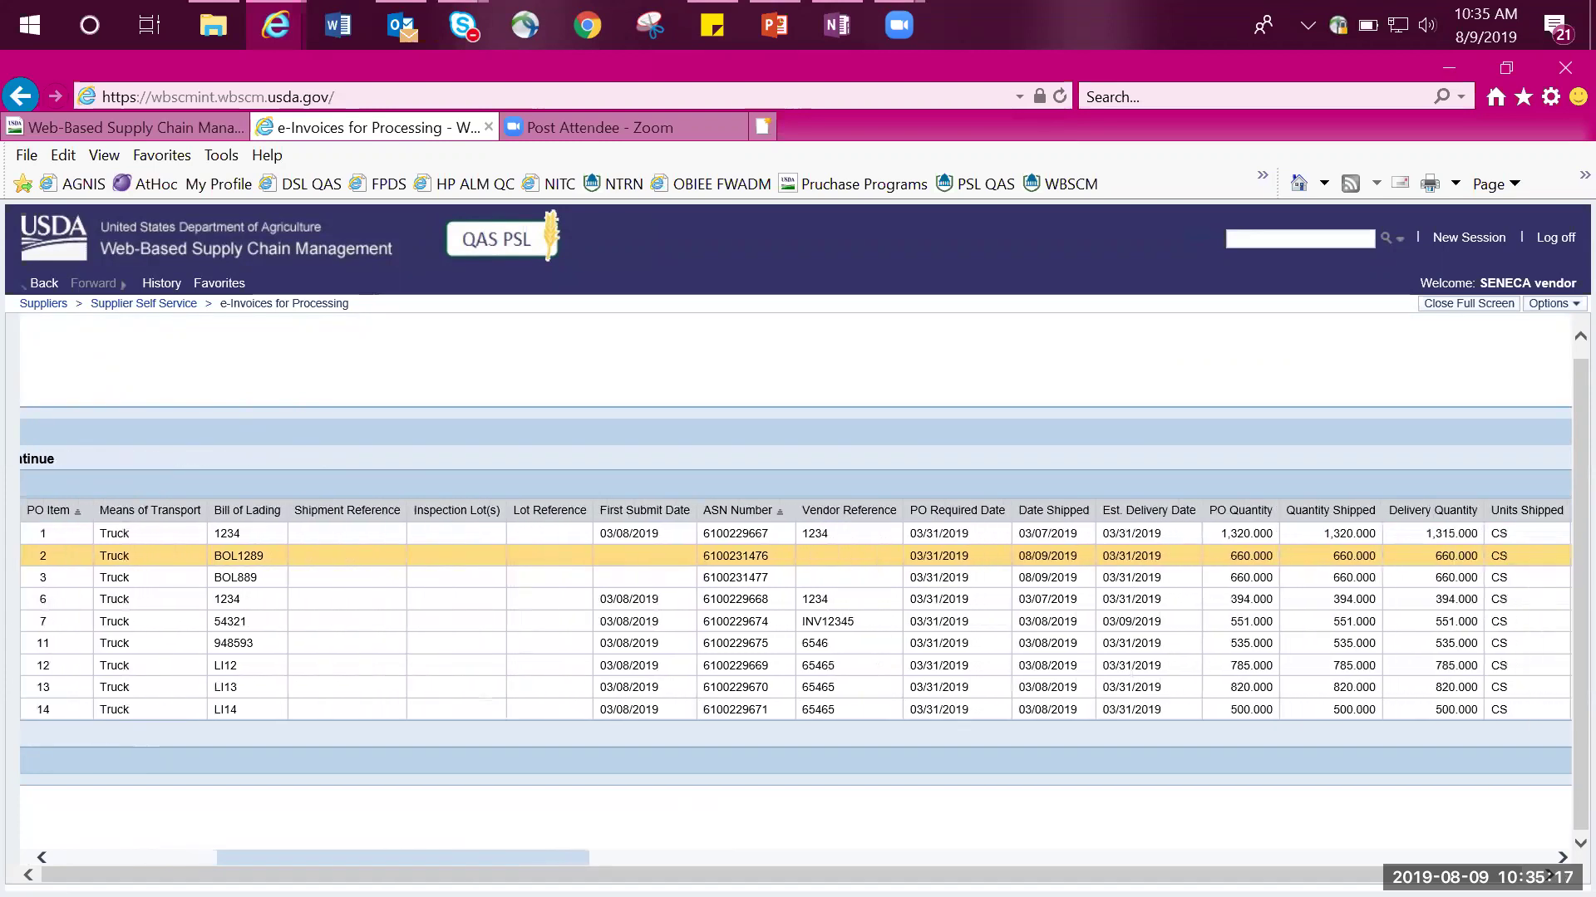
{"action": "scroll", "coordinate": [796, 596], "scroll_direction": "right", "scroll_amount": 6}
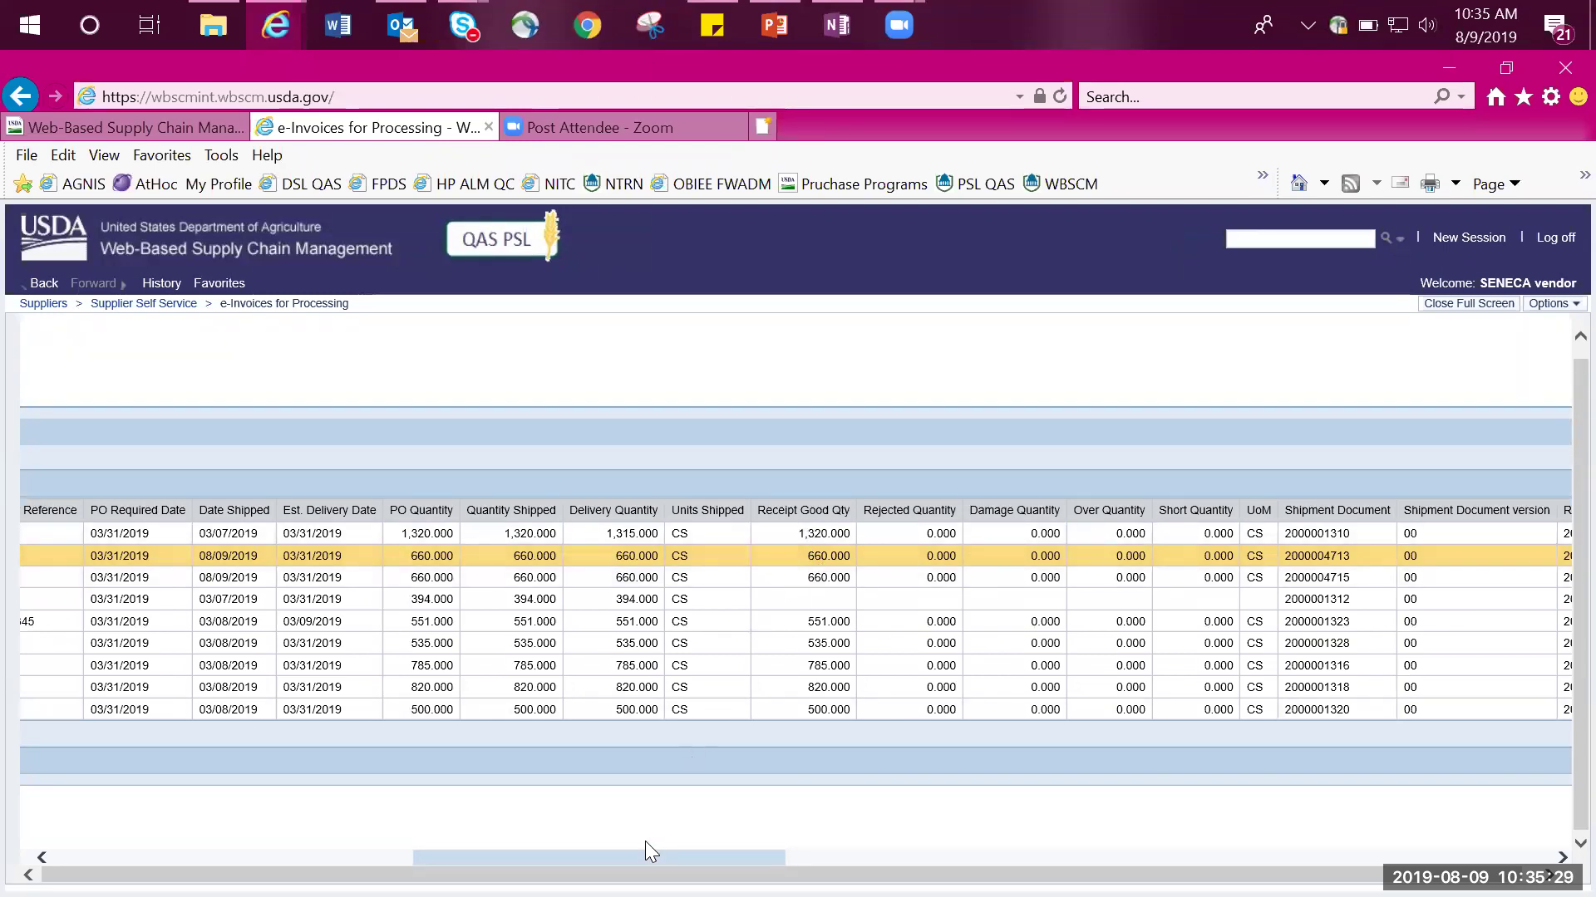
{"action": "scroll", "coordinate": [790, 581], "scroll_direction": "left", "scroll_amount": 10}
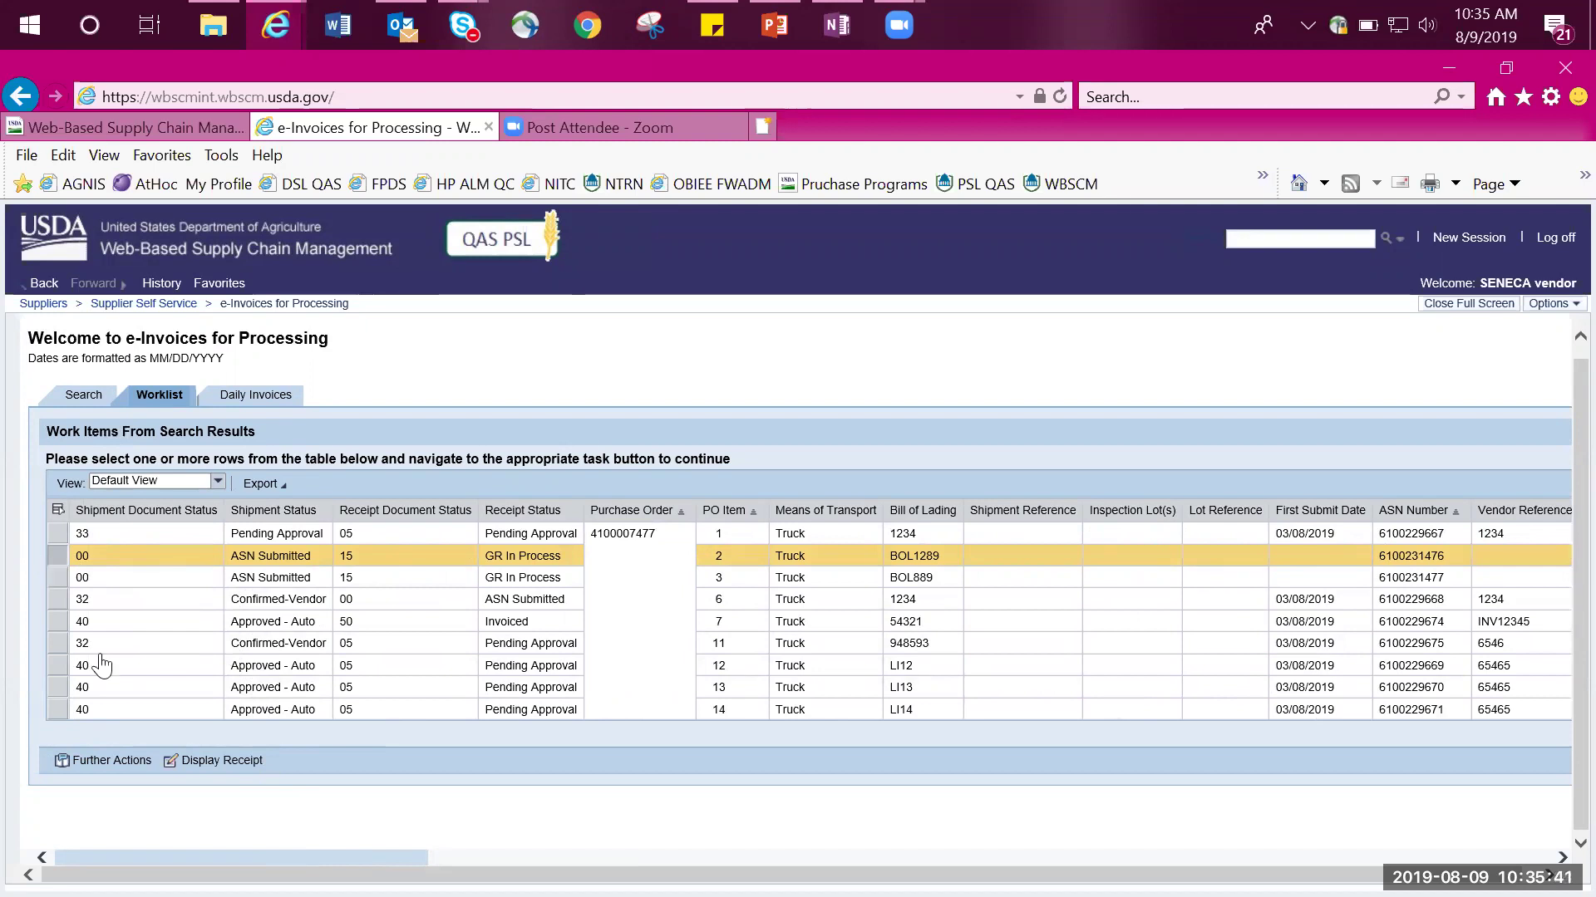
- Open Further Actions for PO item 2 and tick Process Further on the vendor shipment
{"action": "left_click", "coordinate": [110, 763]}
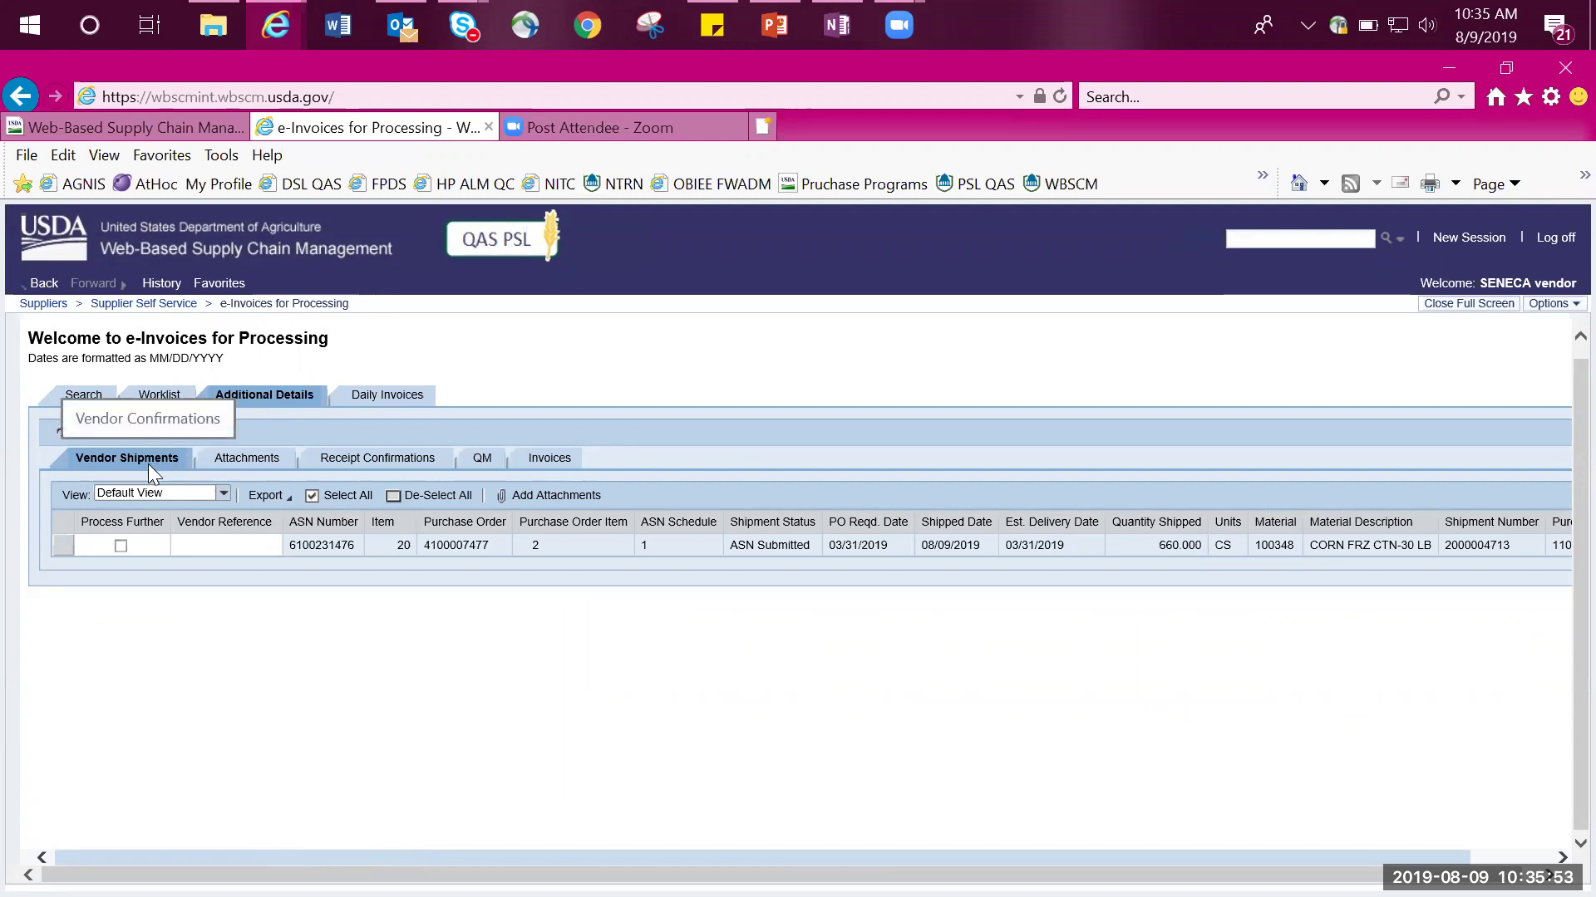
{"action": "left_click", "coordinate": [119, 545]}
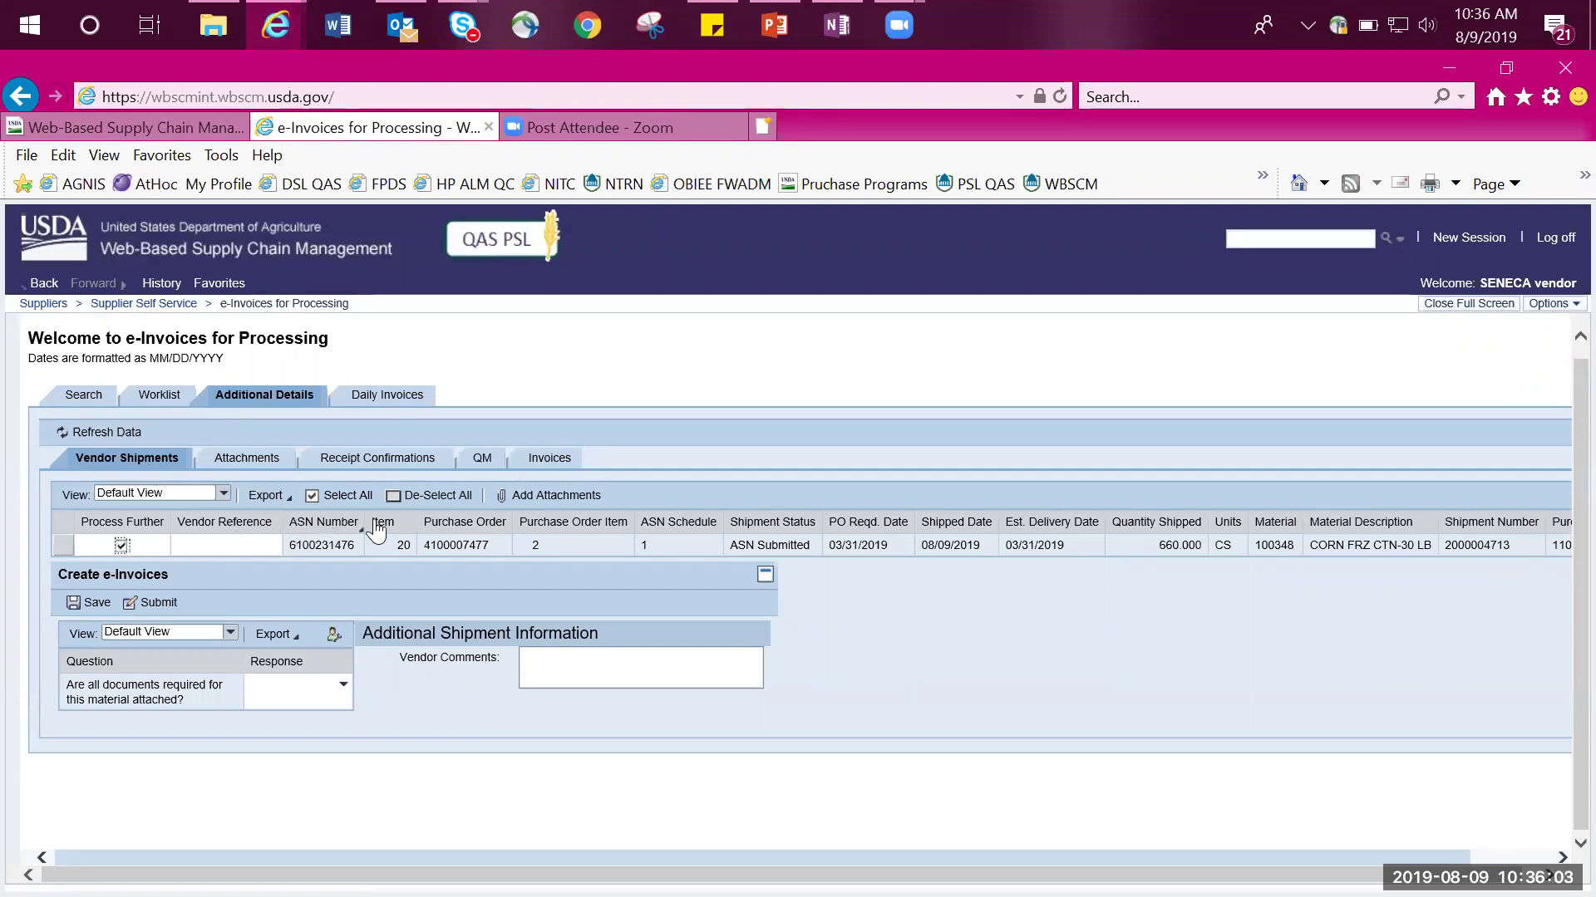
- Open the shipment's attachment panel with Checkloading Certificate as the attachment type
{"action": "left_click", "coordinate": [535, 497]}
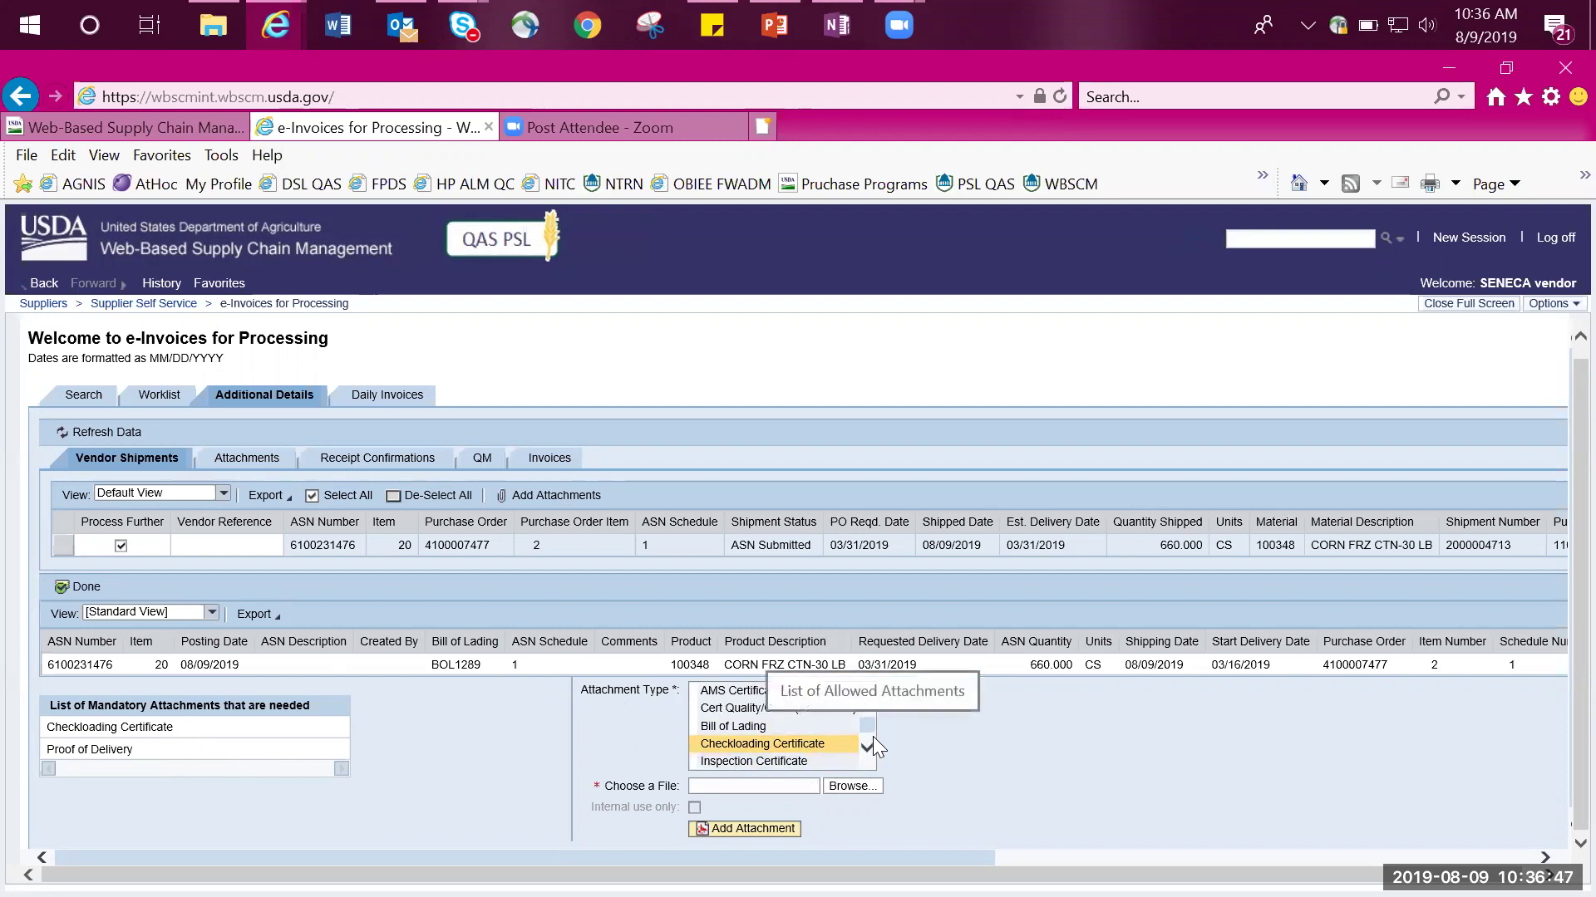
- Upload Testing Document.pdf from the TESTING EINV folder as the Checkloading Certificate
{"action": "left_click", "coordinate": [845, 788]}
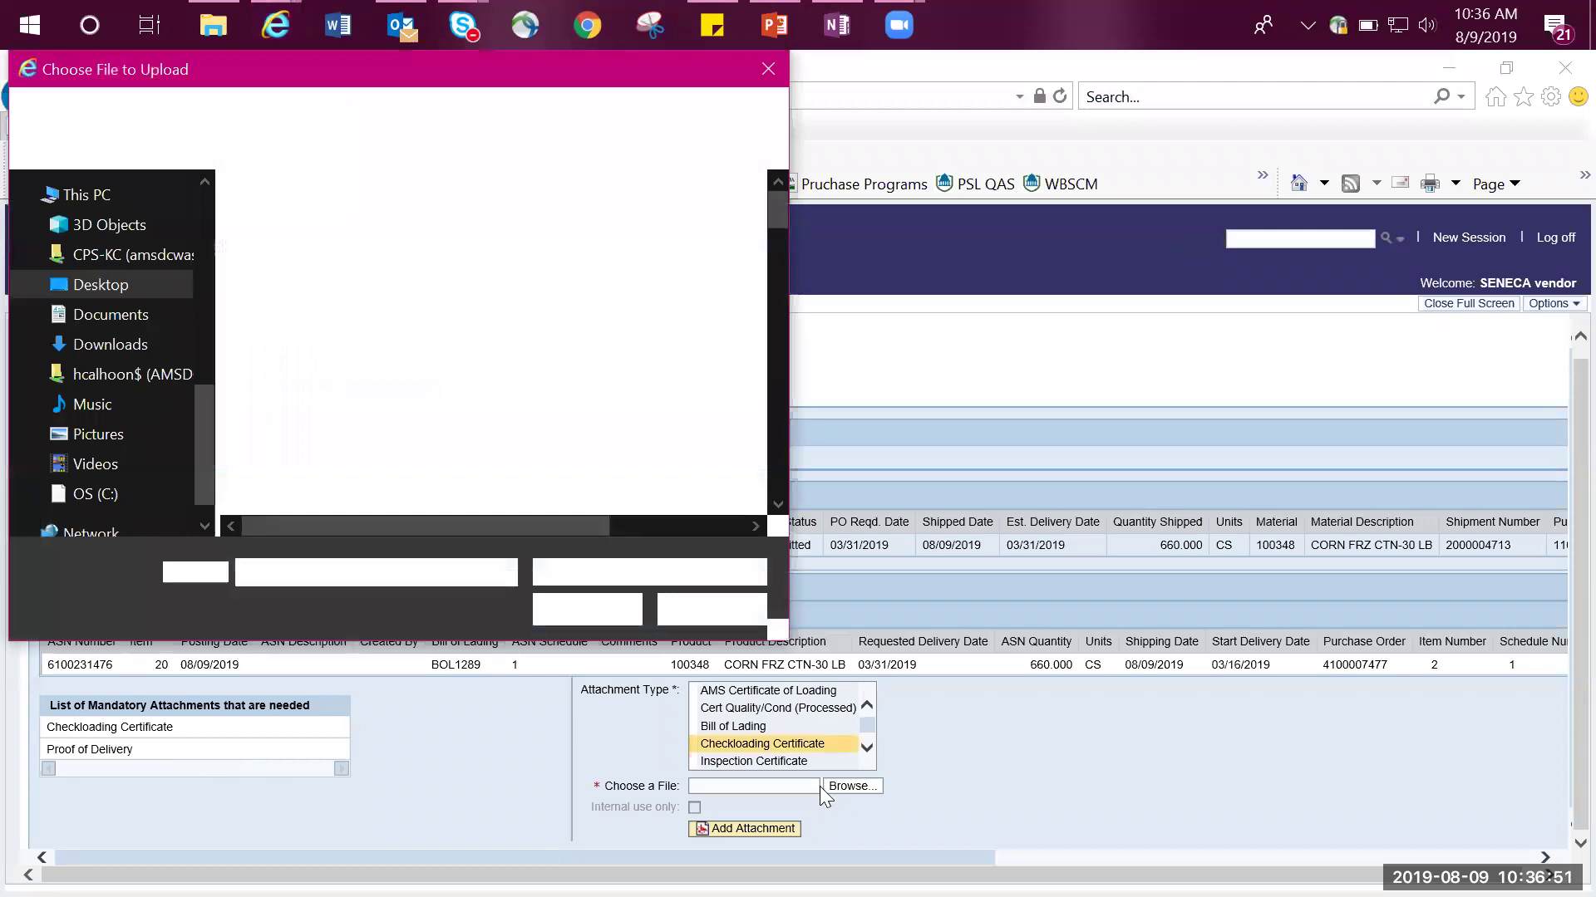
{"action": "scroll", "coordinate": [201, 403], "scroll_direction": "up", "scroll_amount": 4}
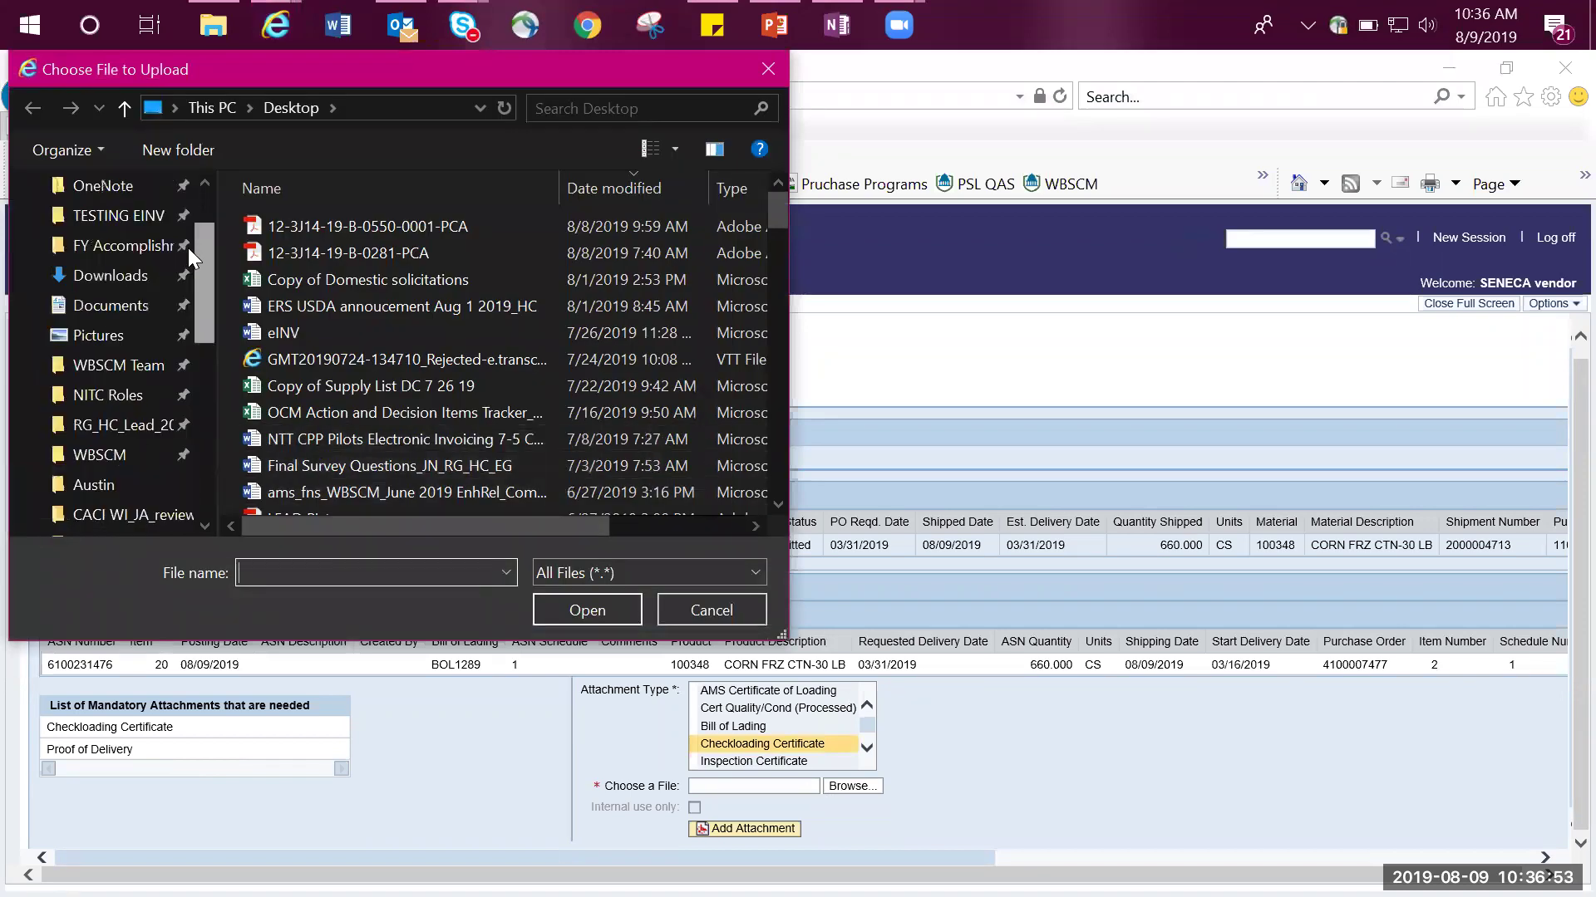
{"action": "left_click", "coordinate": [129, 327]}
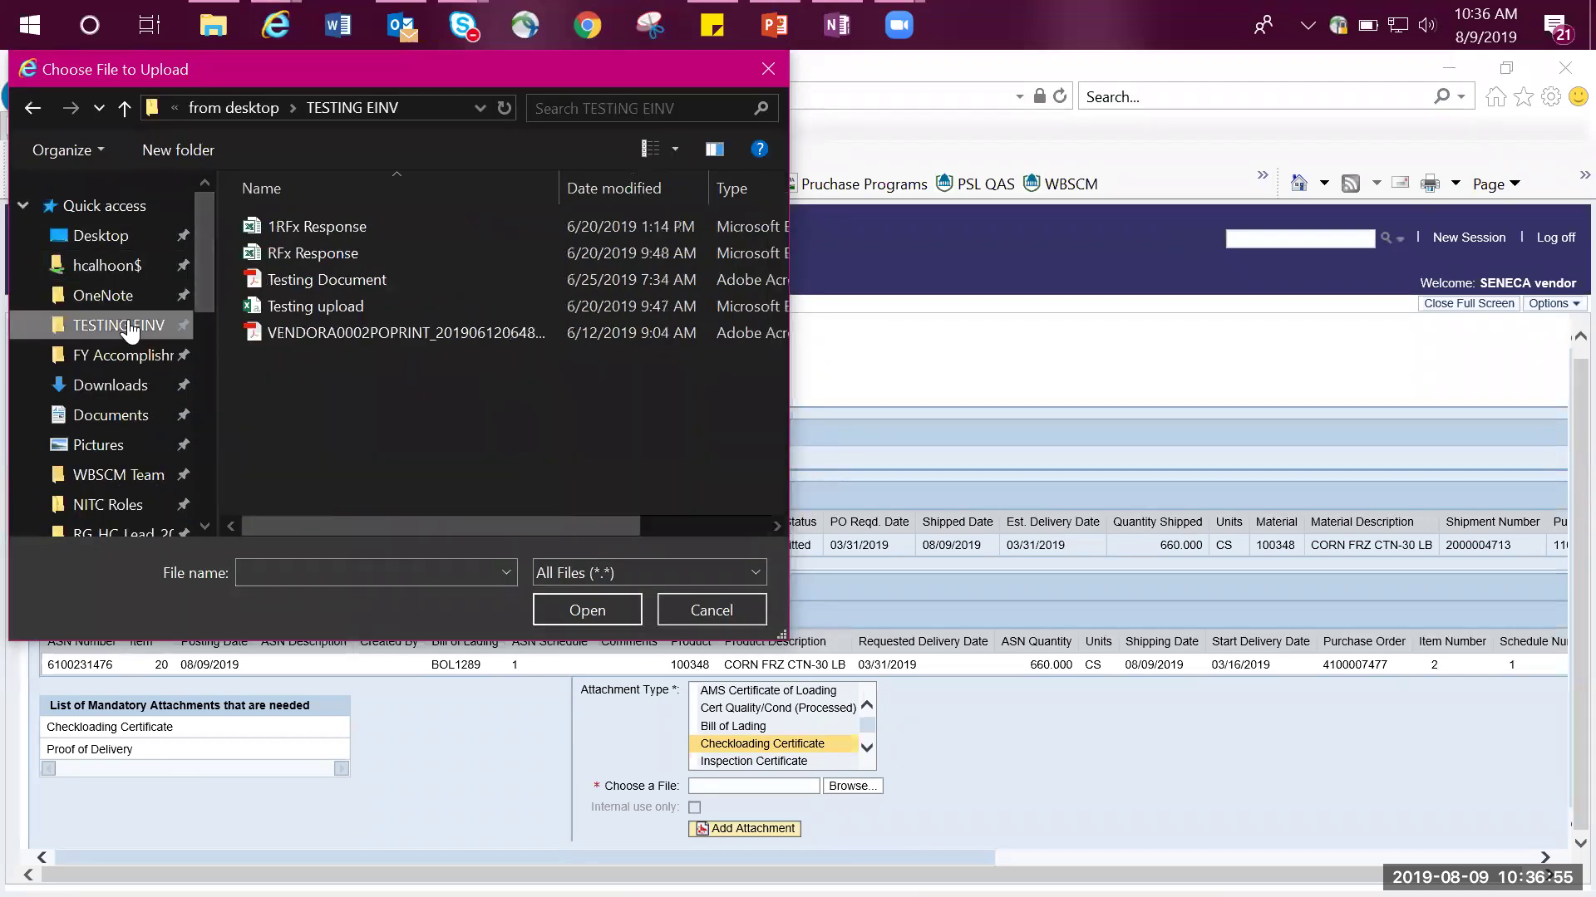
{"action": "left_click", "coordinate": [298, 284]}
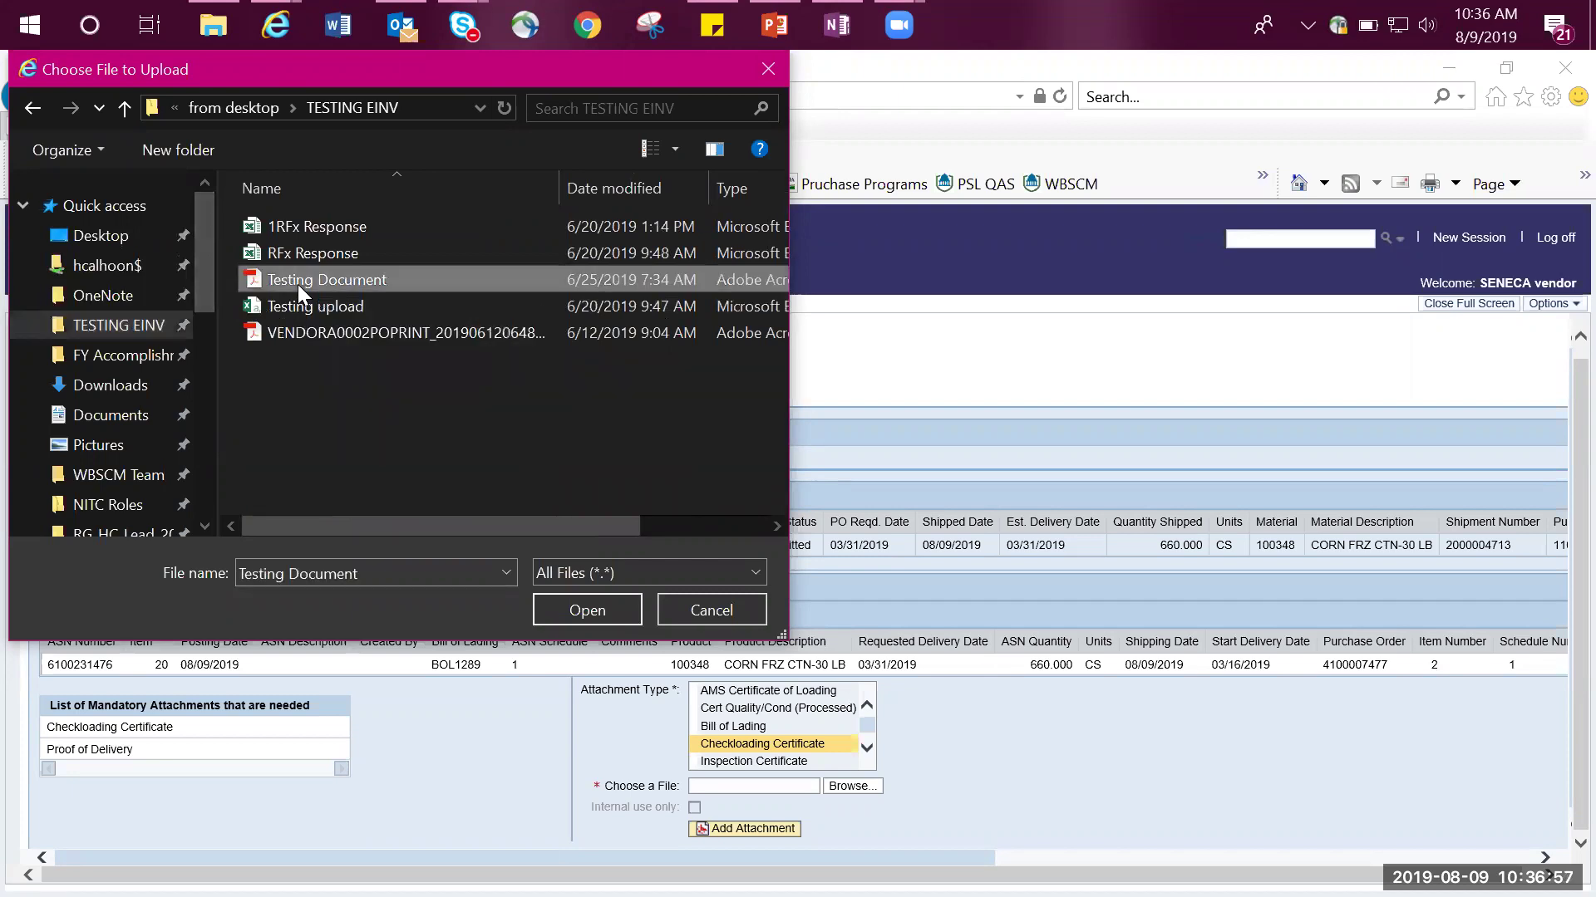
{"action": "left_click", "coordinate": [571, 608]}
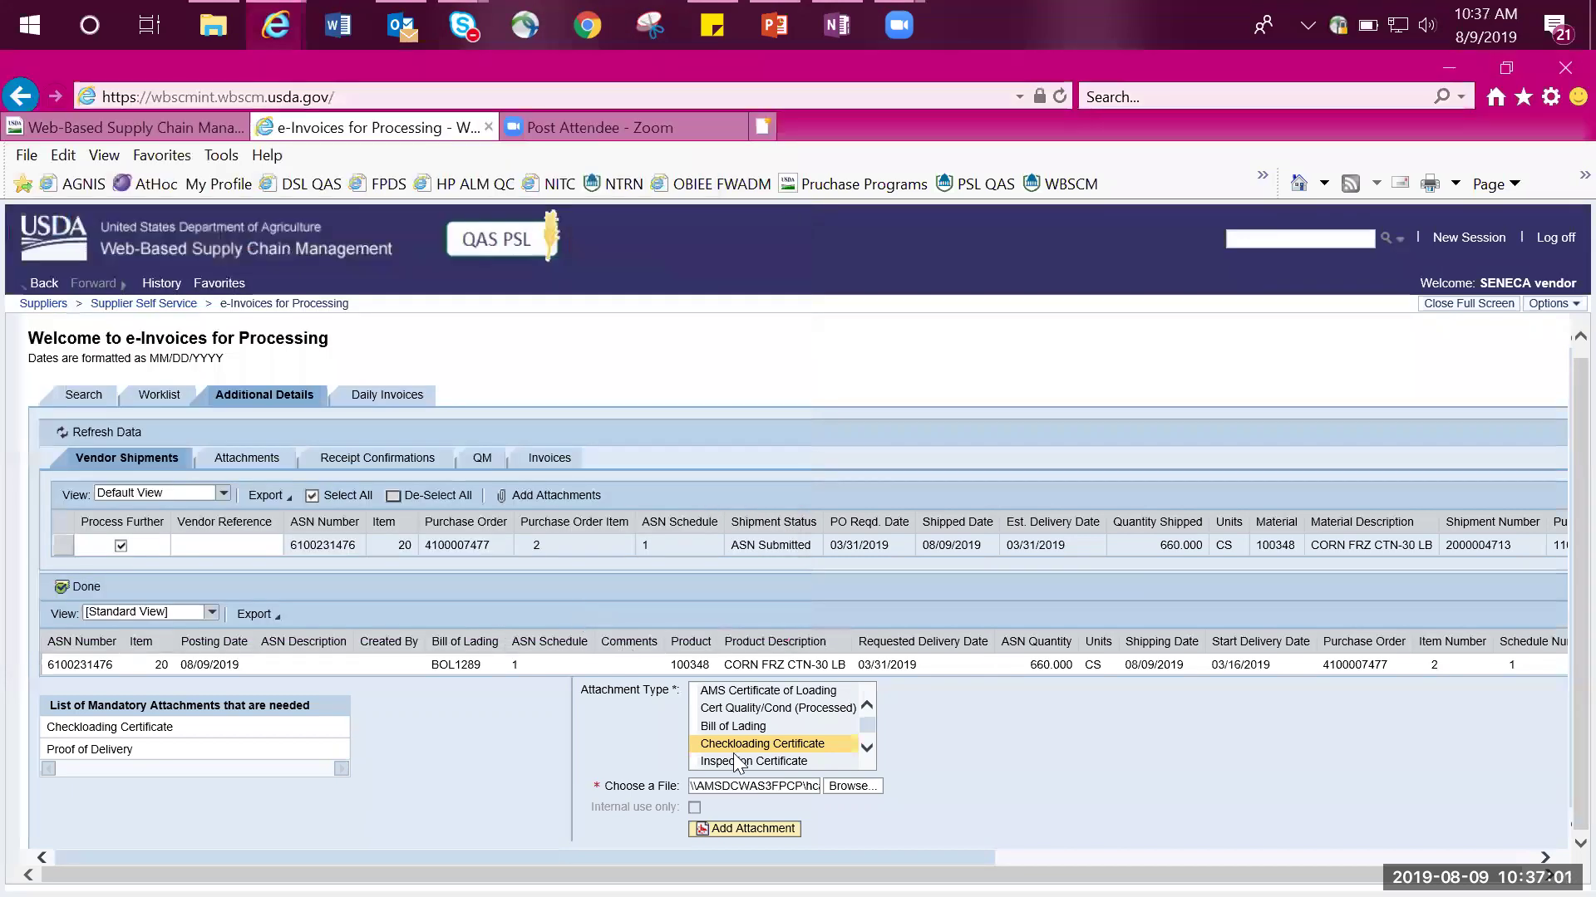
{"action": "left_click", "coordinate": [764, 829]}
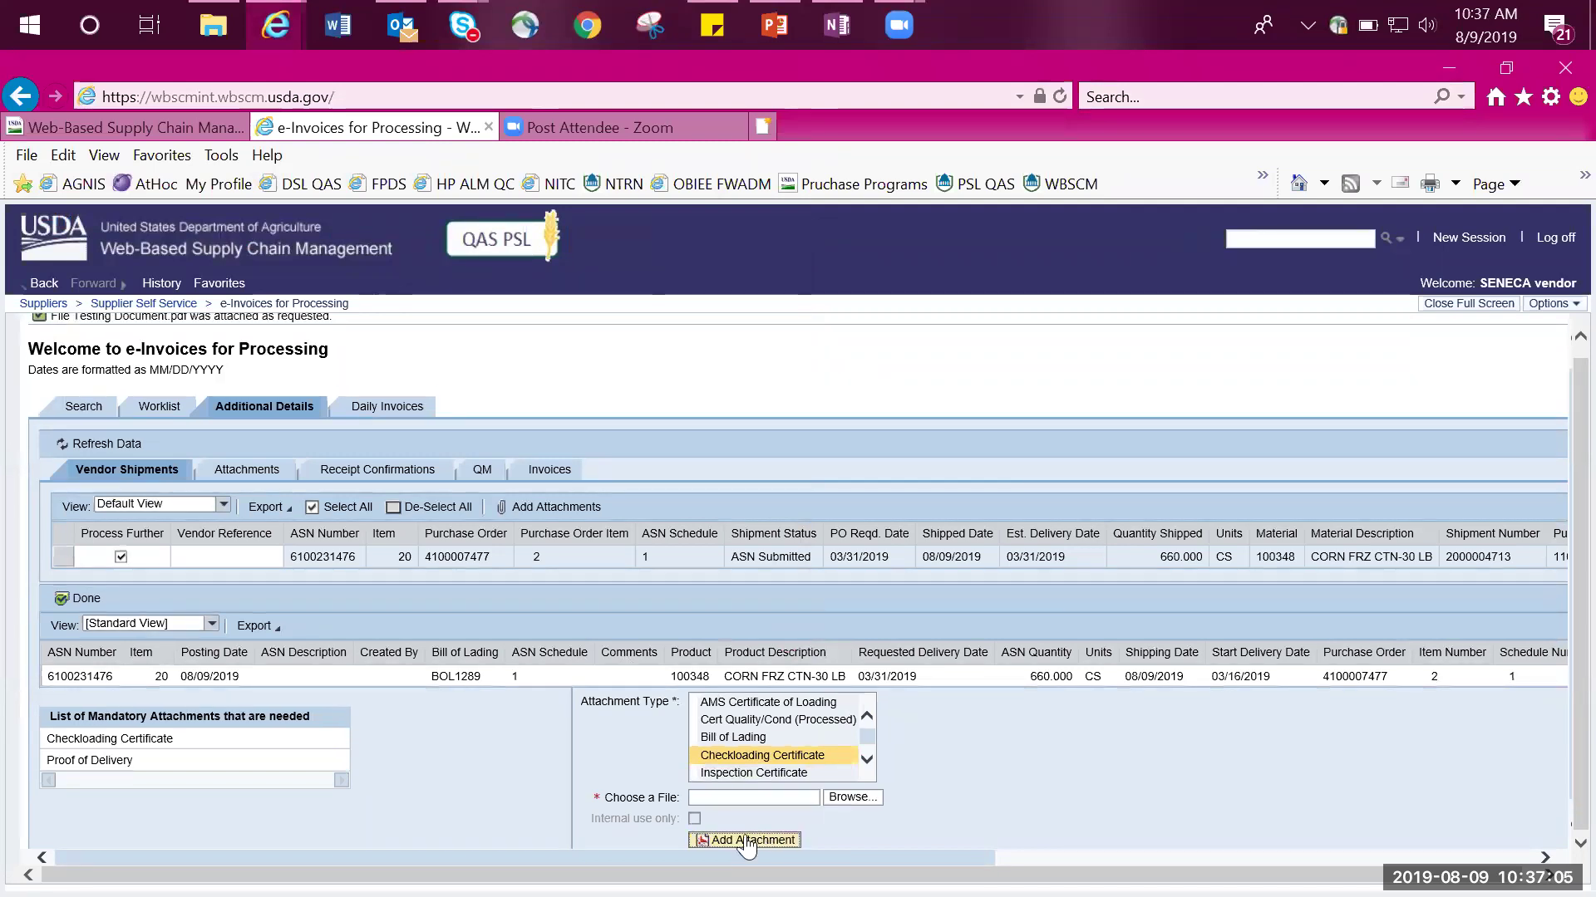
- Attach VENDORA0002POPRINT_20190612064829.pdf with attachment type Proof of Delivery
{"action": "scroll", "coordinate": [507, 672], "scroll_direction": "up", "scroll_amount": 1}
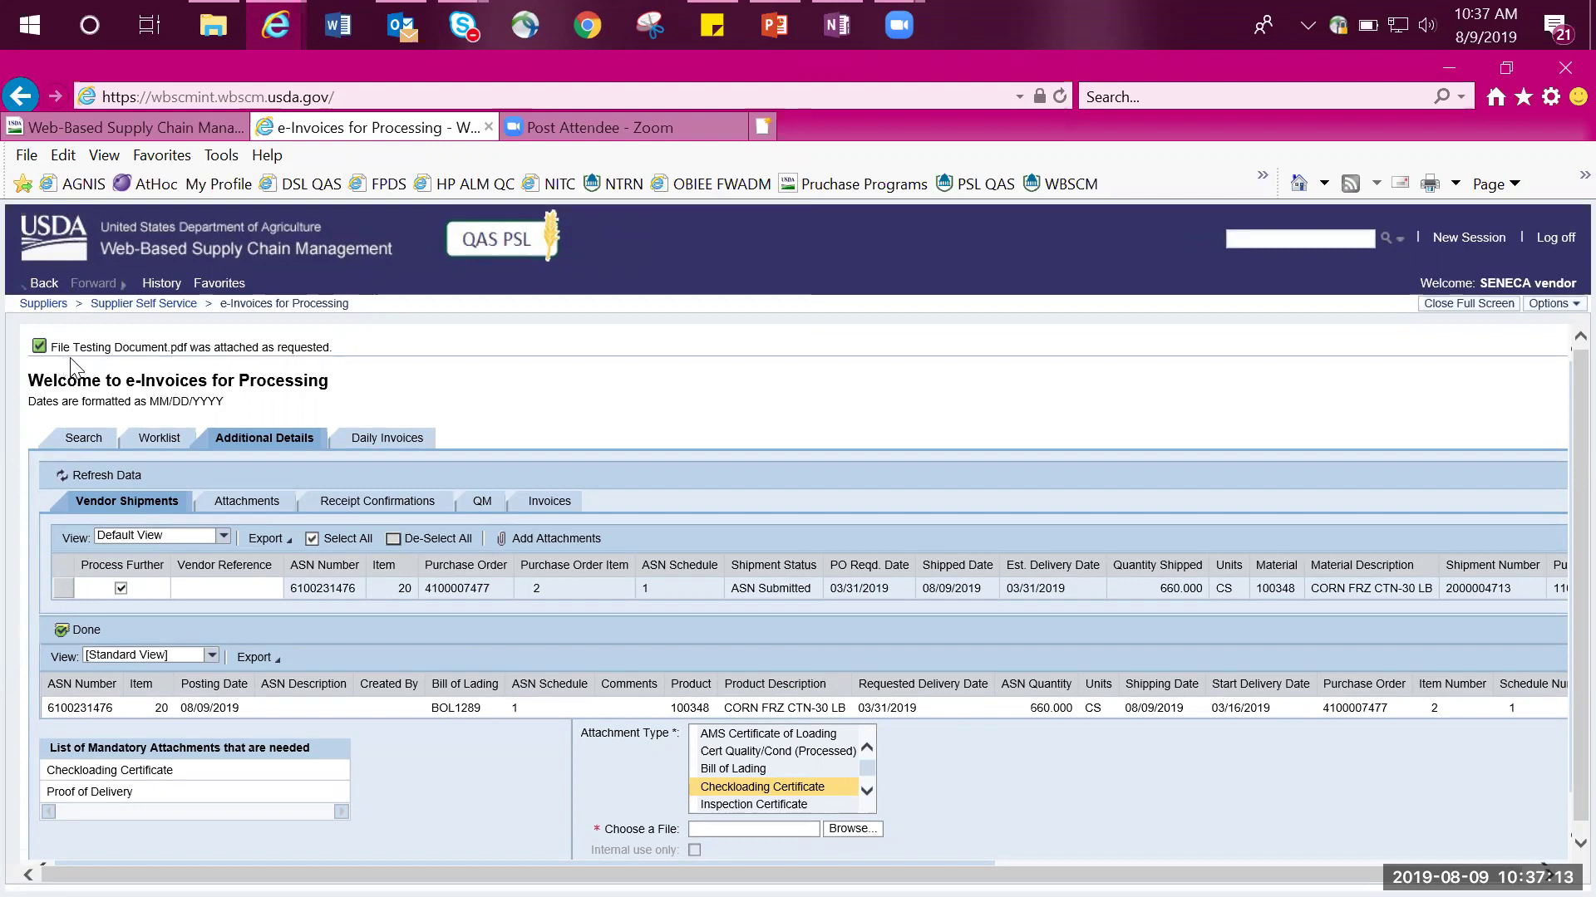
{"action": "scroll", "coordinate": [413, 791], "scroll_direction": "down", "scroll_amount": 1}
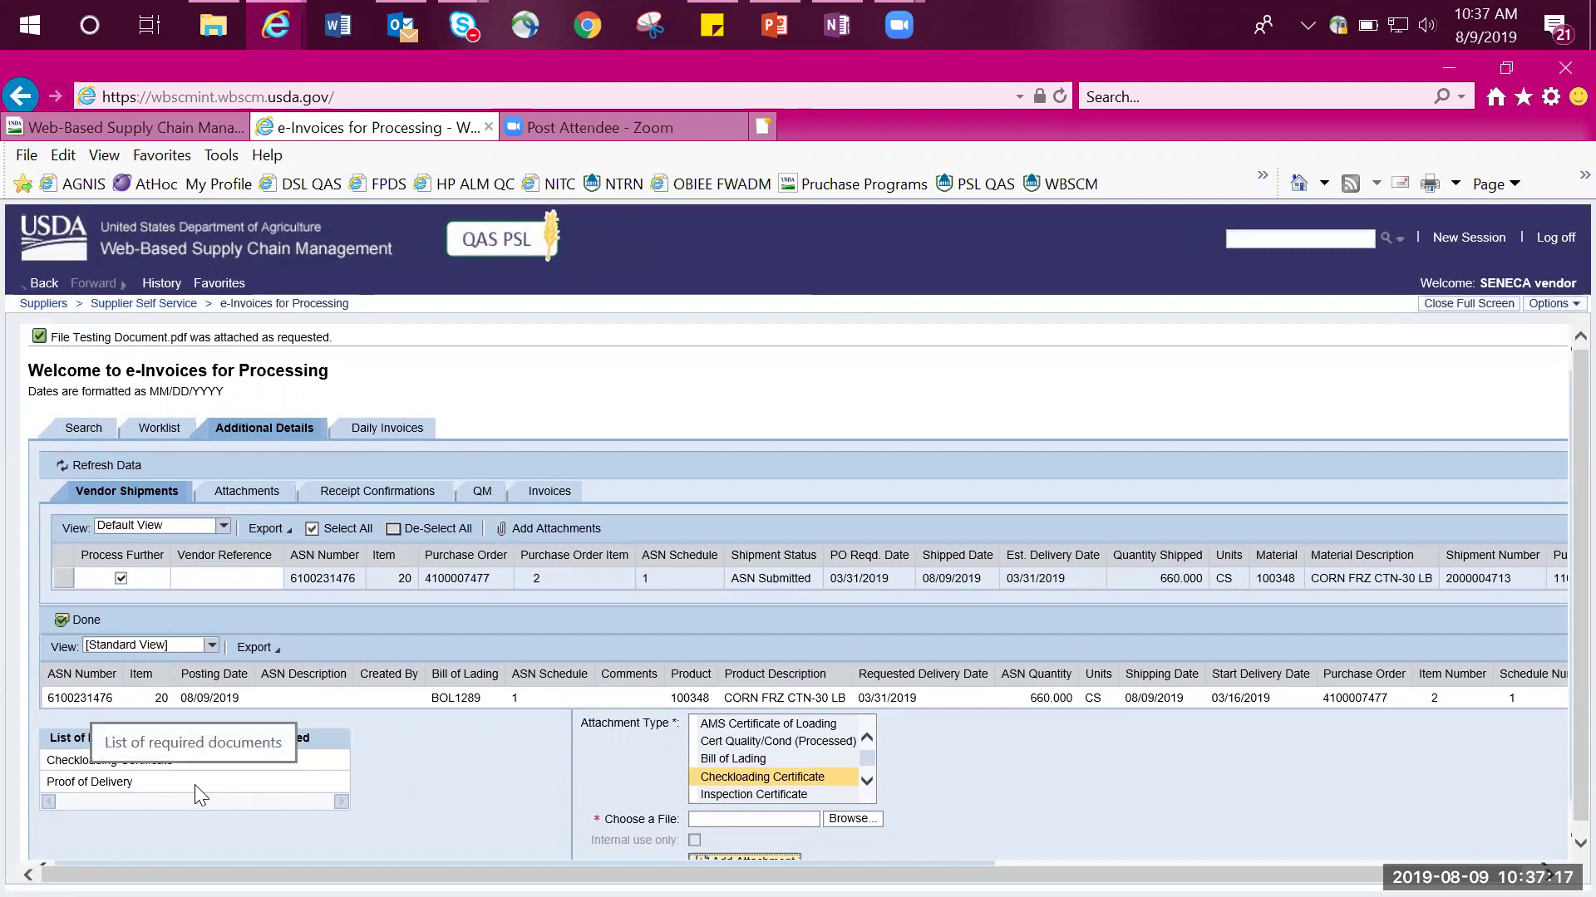
{"action": "left_click", "coordinate": [867, 783]}
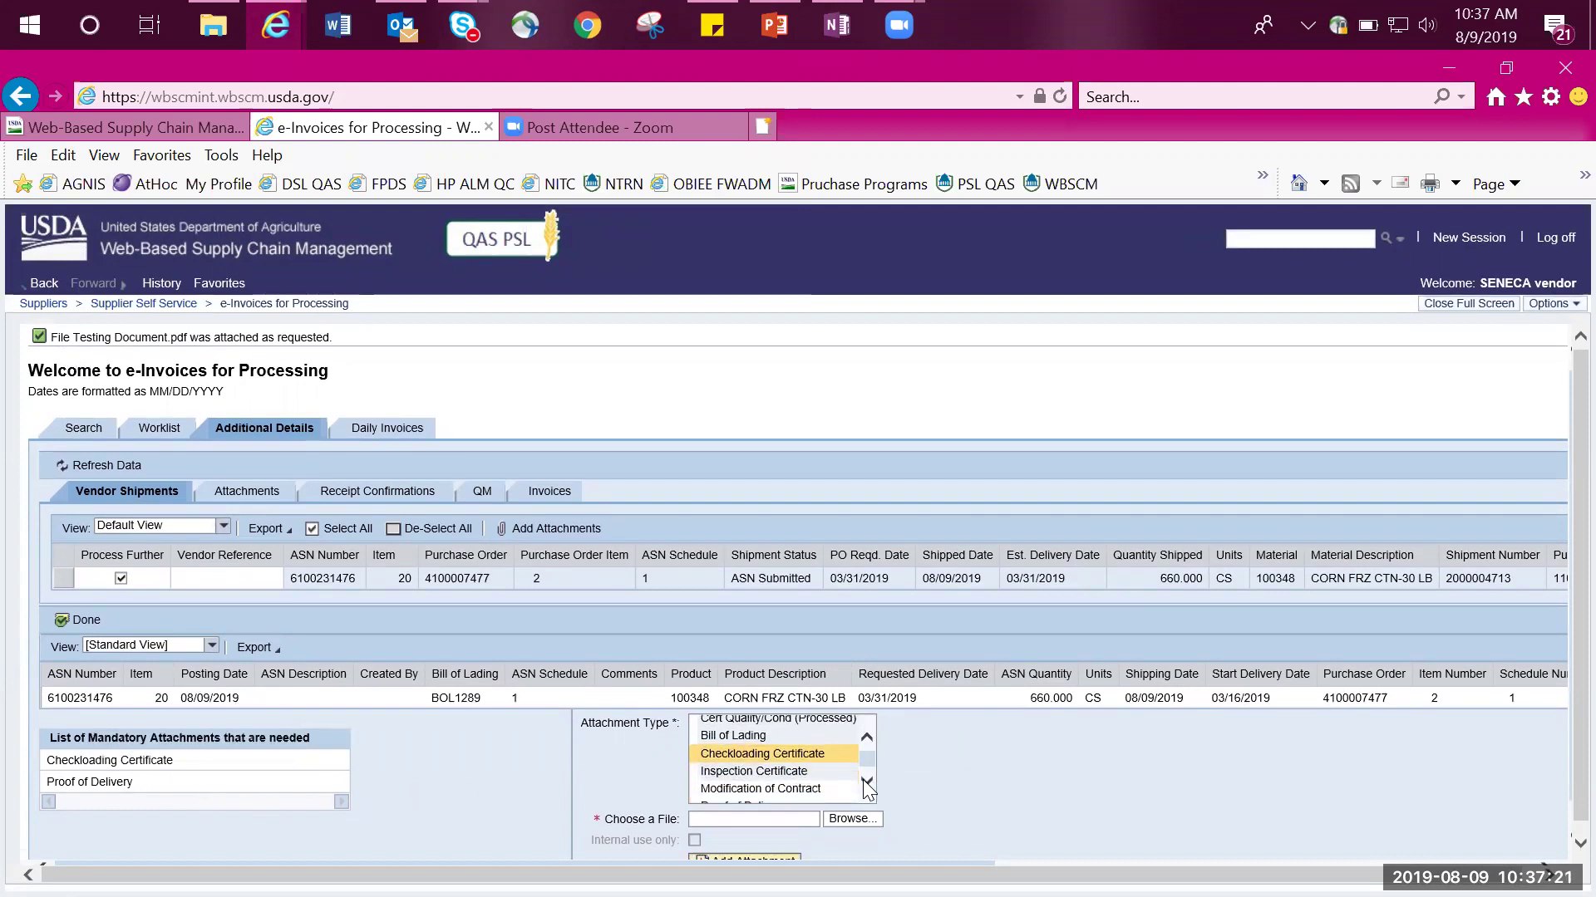
{"action": "left_click", "coordinate": [867, 783]}
{"action": "left_click", "coordinate": [867, 783]}
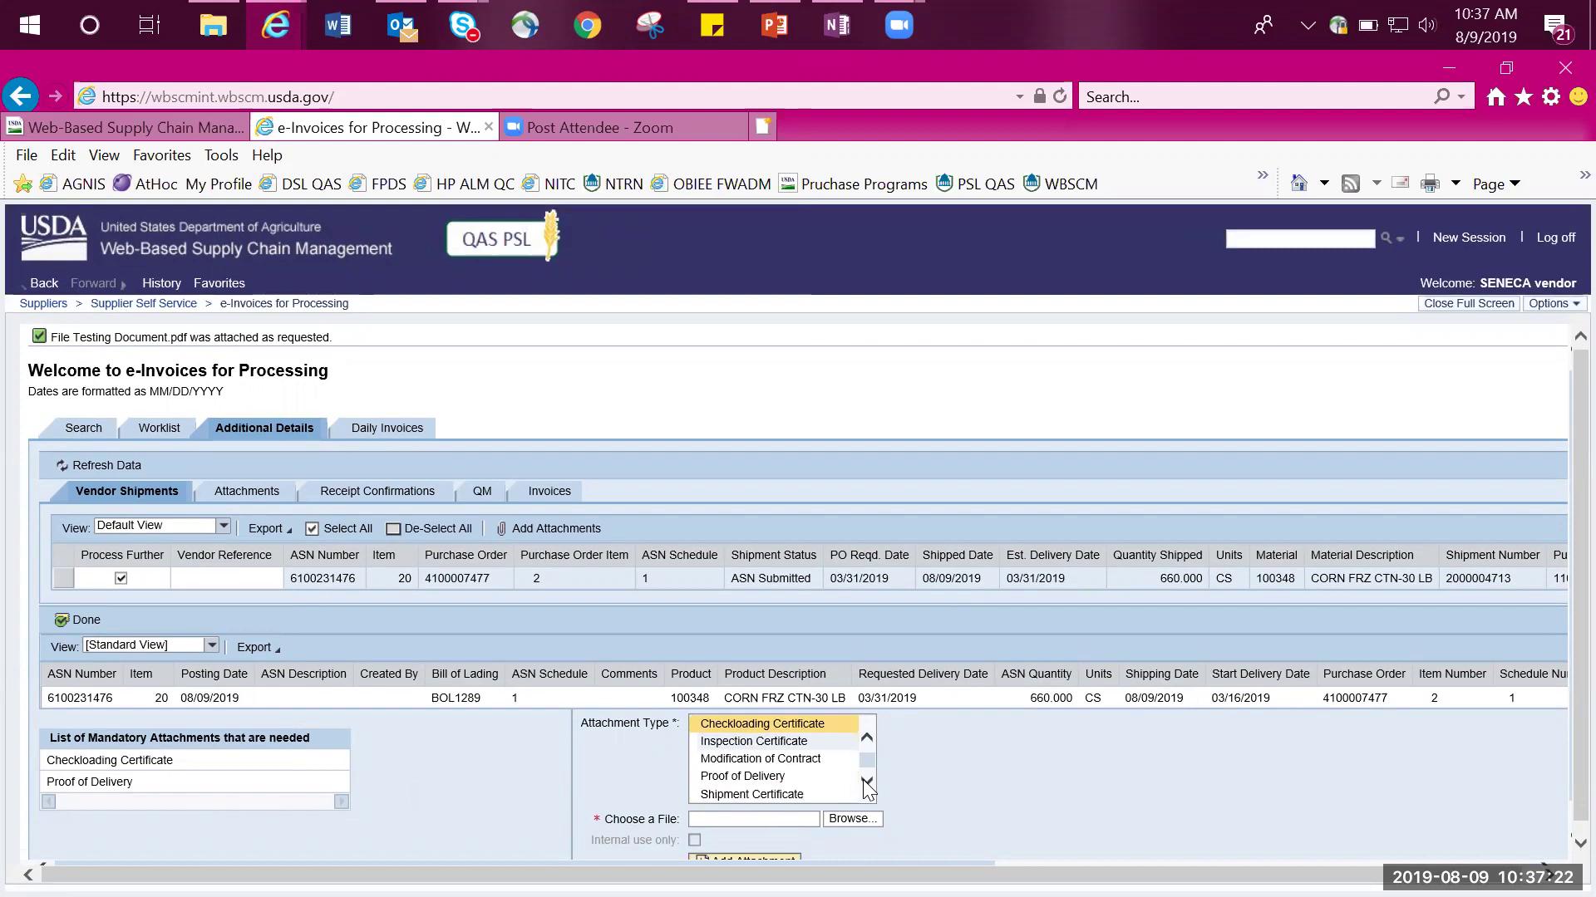
{"action": "left_click", "coordinate": [755, 778]}
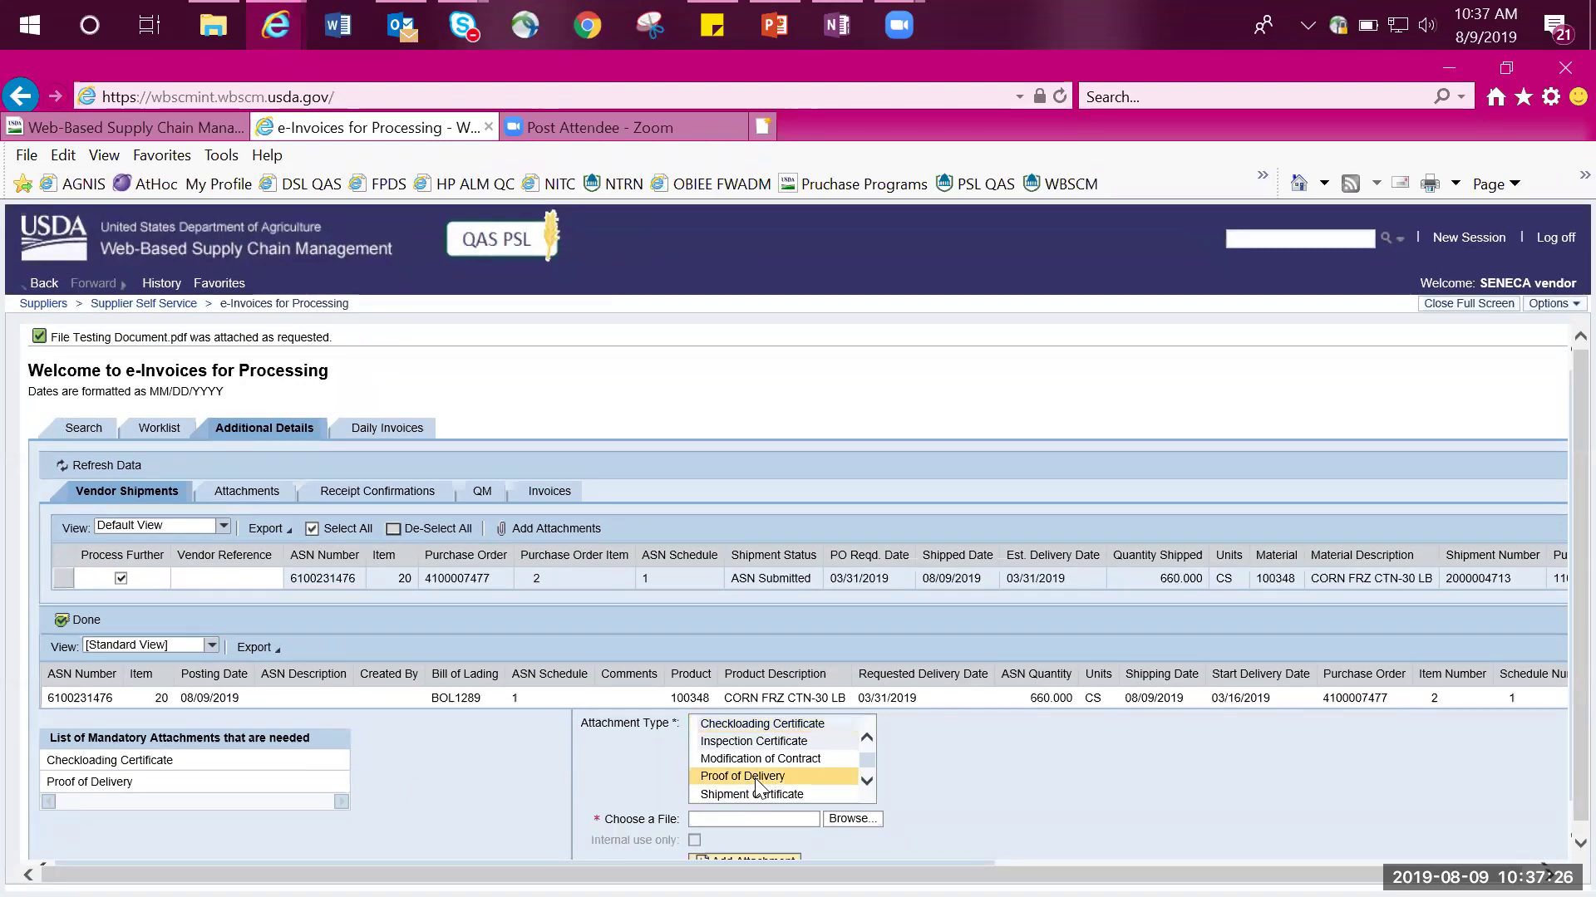
{"action": "left_click", "coordinate": [847, 820]}
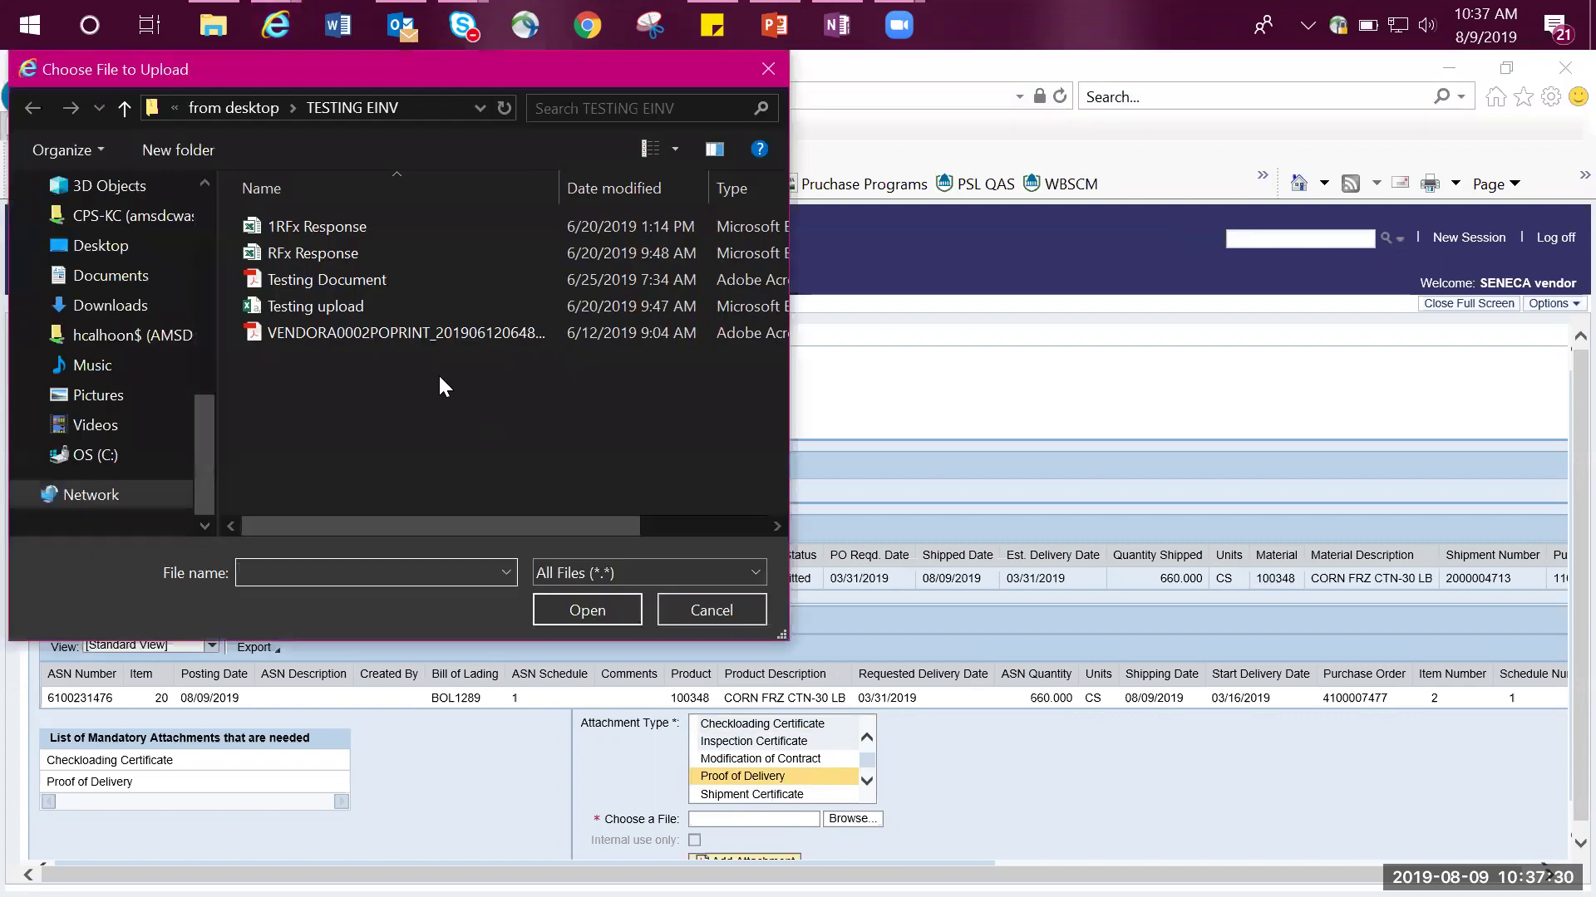
{"action": "left_click", "coordinate": [369, 327]}
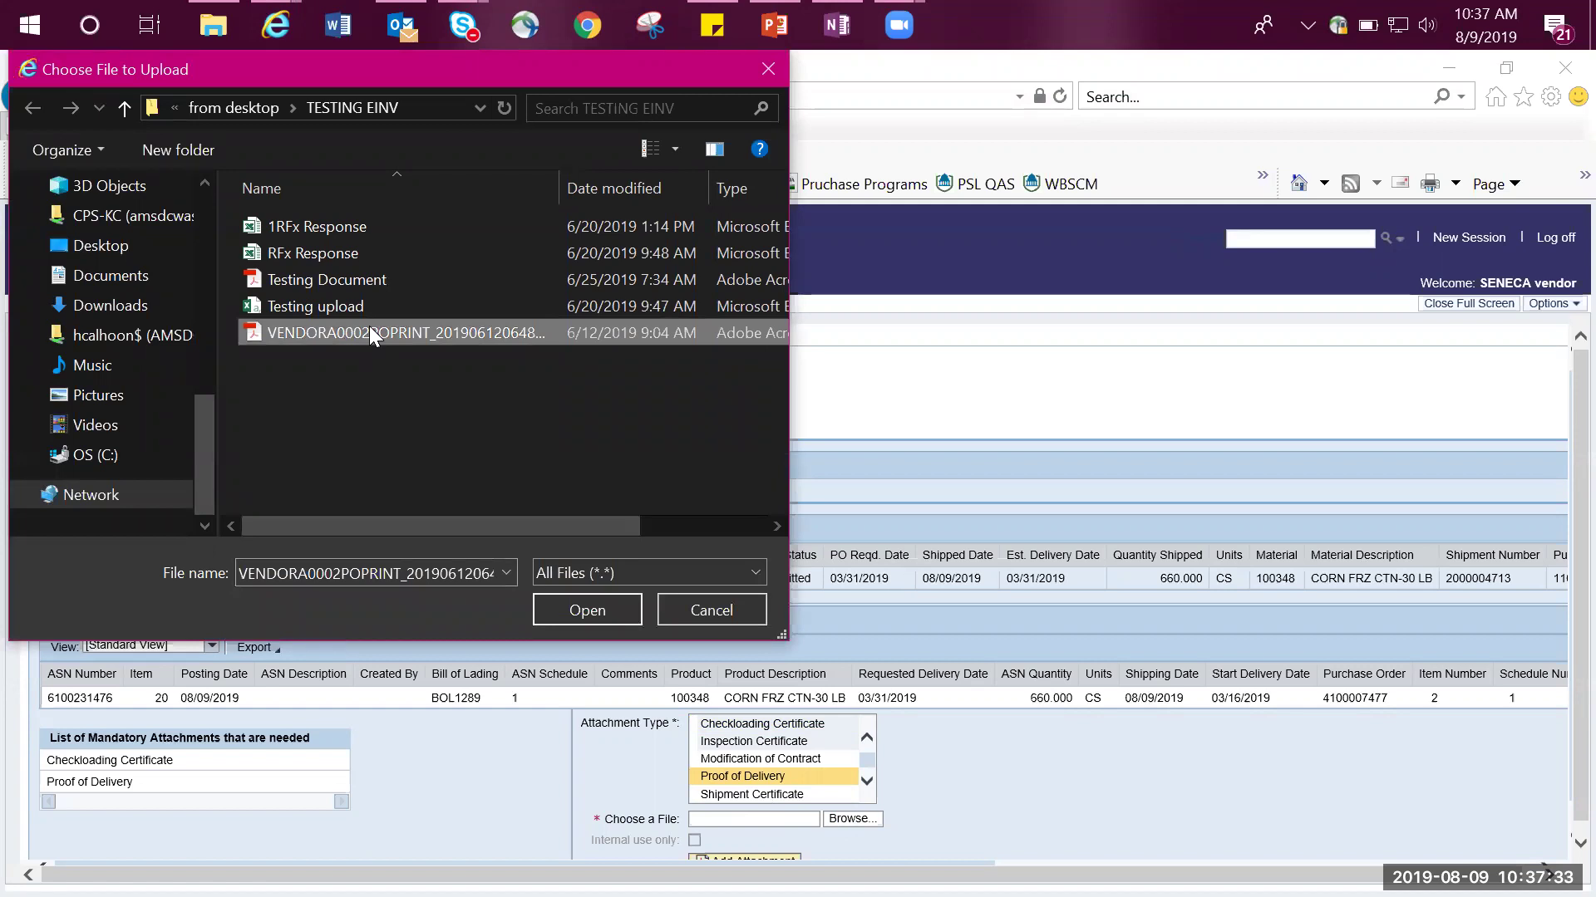
{"action": "left_click", "coordinate": [572, 604]}
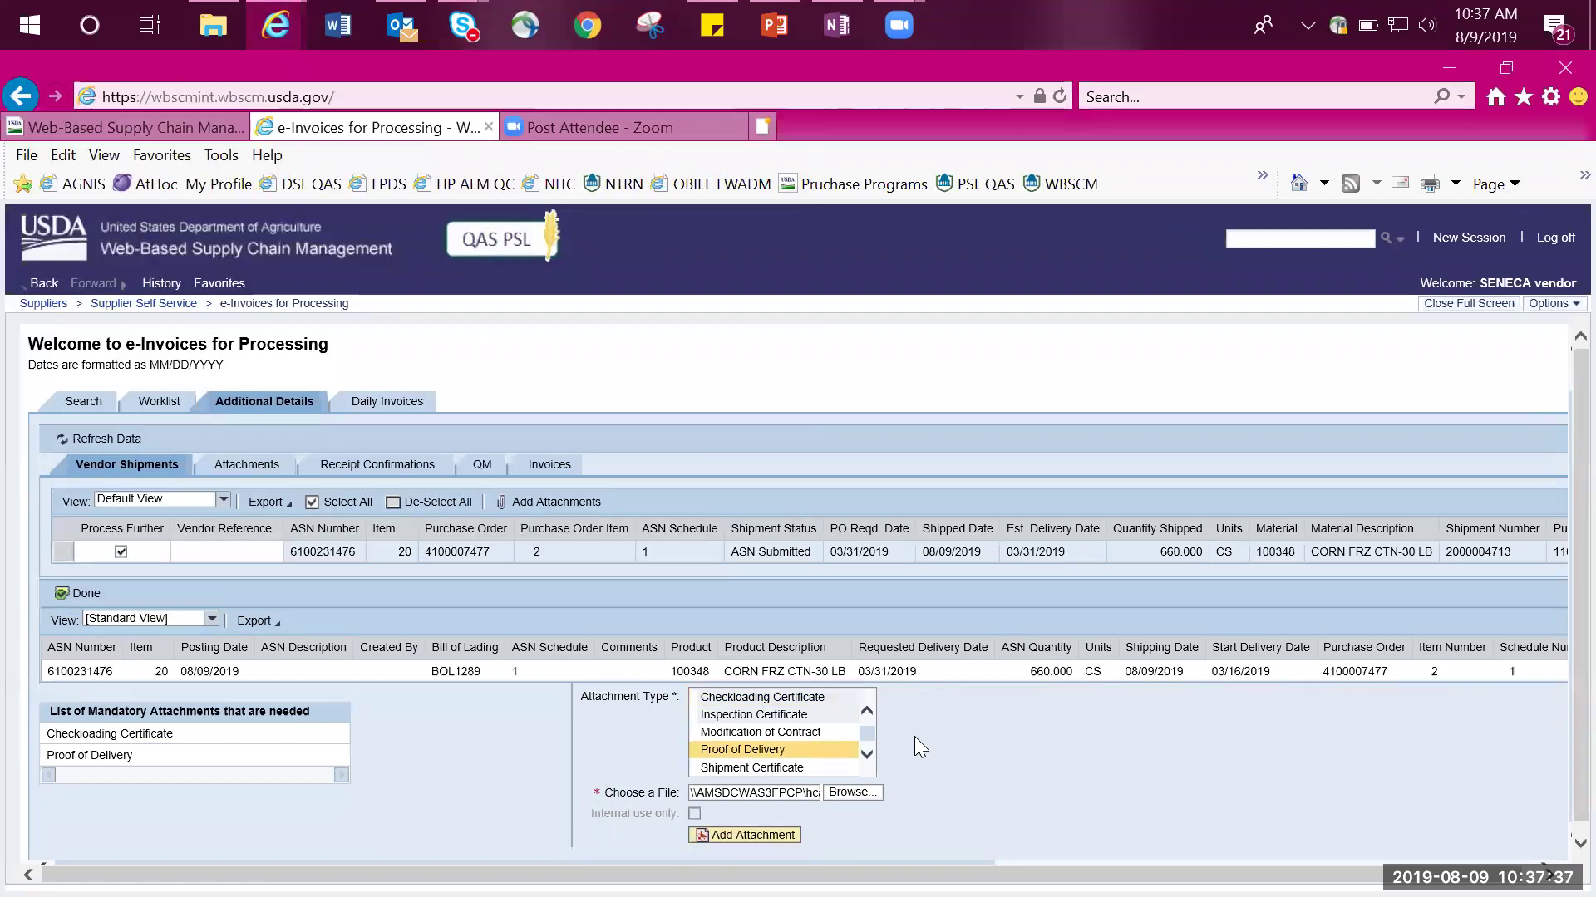
{"action": "left_click", "coordinate": [752, 835]}
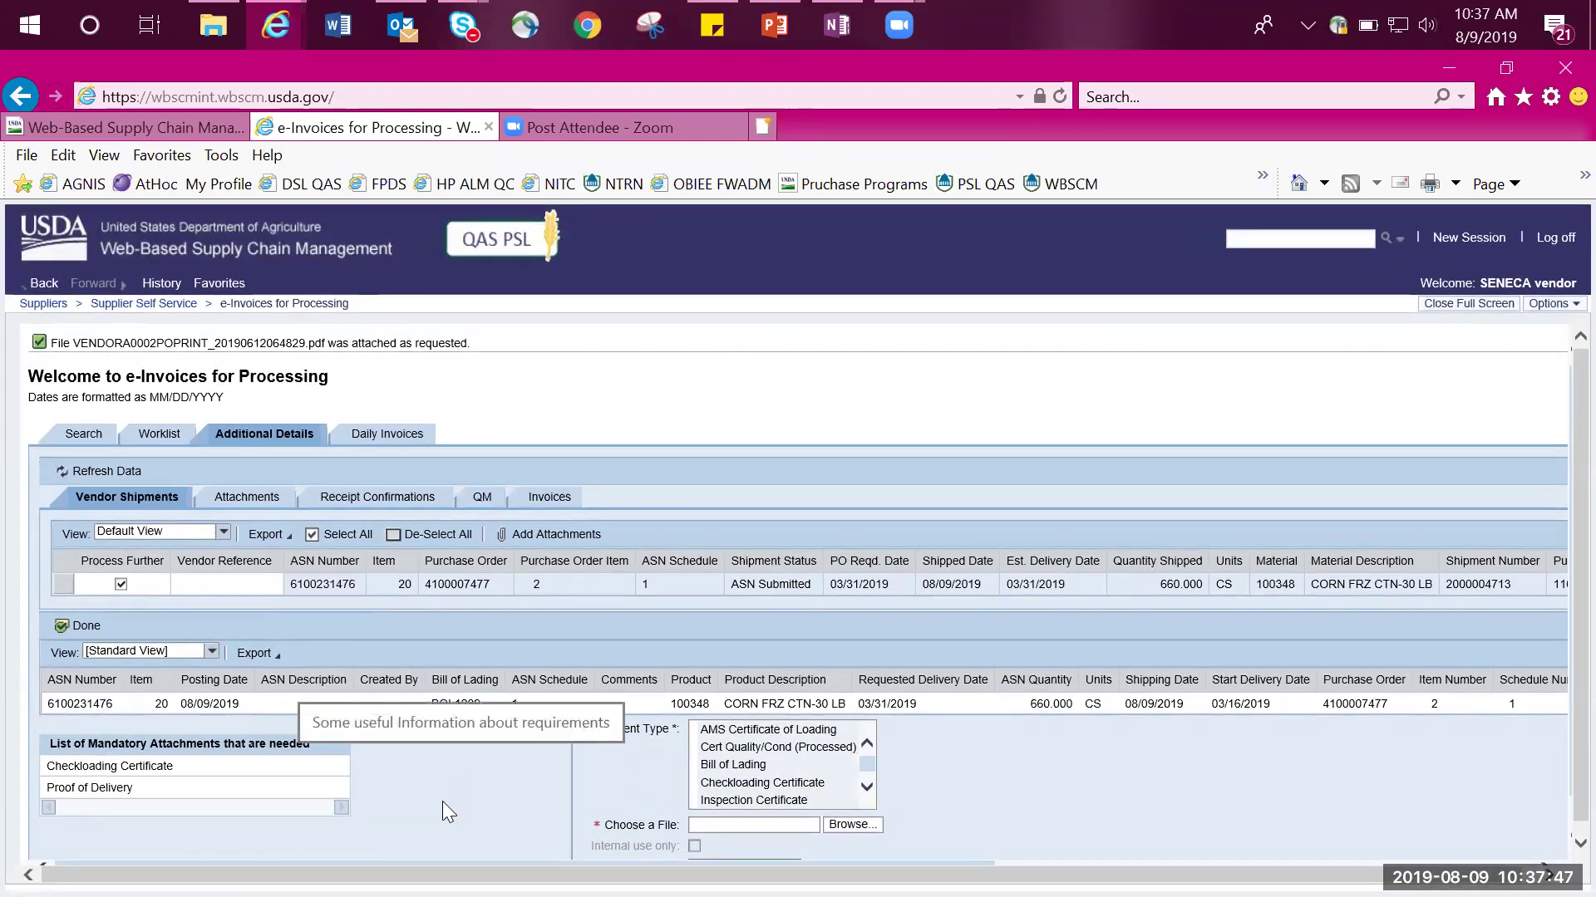
- Click Done on the attachments to return to the Create e-Invoices form
{"action": "left_click", "coordinate": [86, 626]}
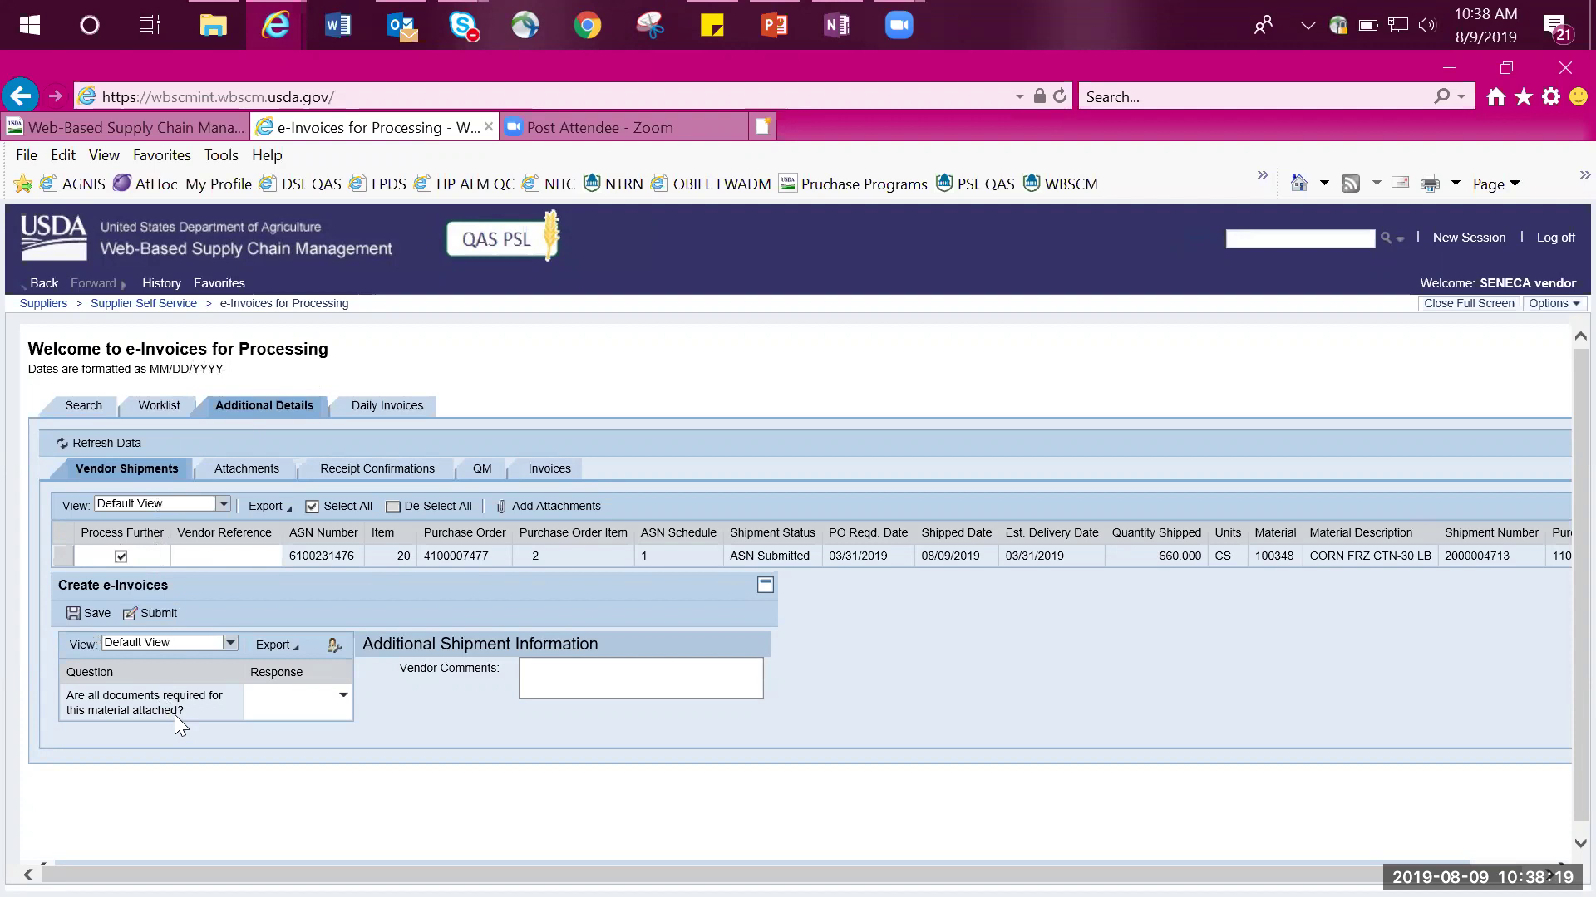
- Answer Yes to the required-documents question, enter the vendor reference, and comment 'Testing'
{"action": "left_click", "coordinate": [343, 698]}
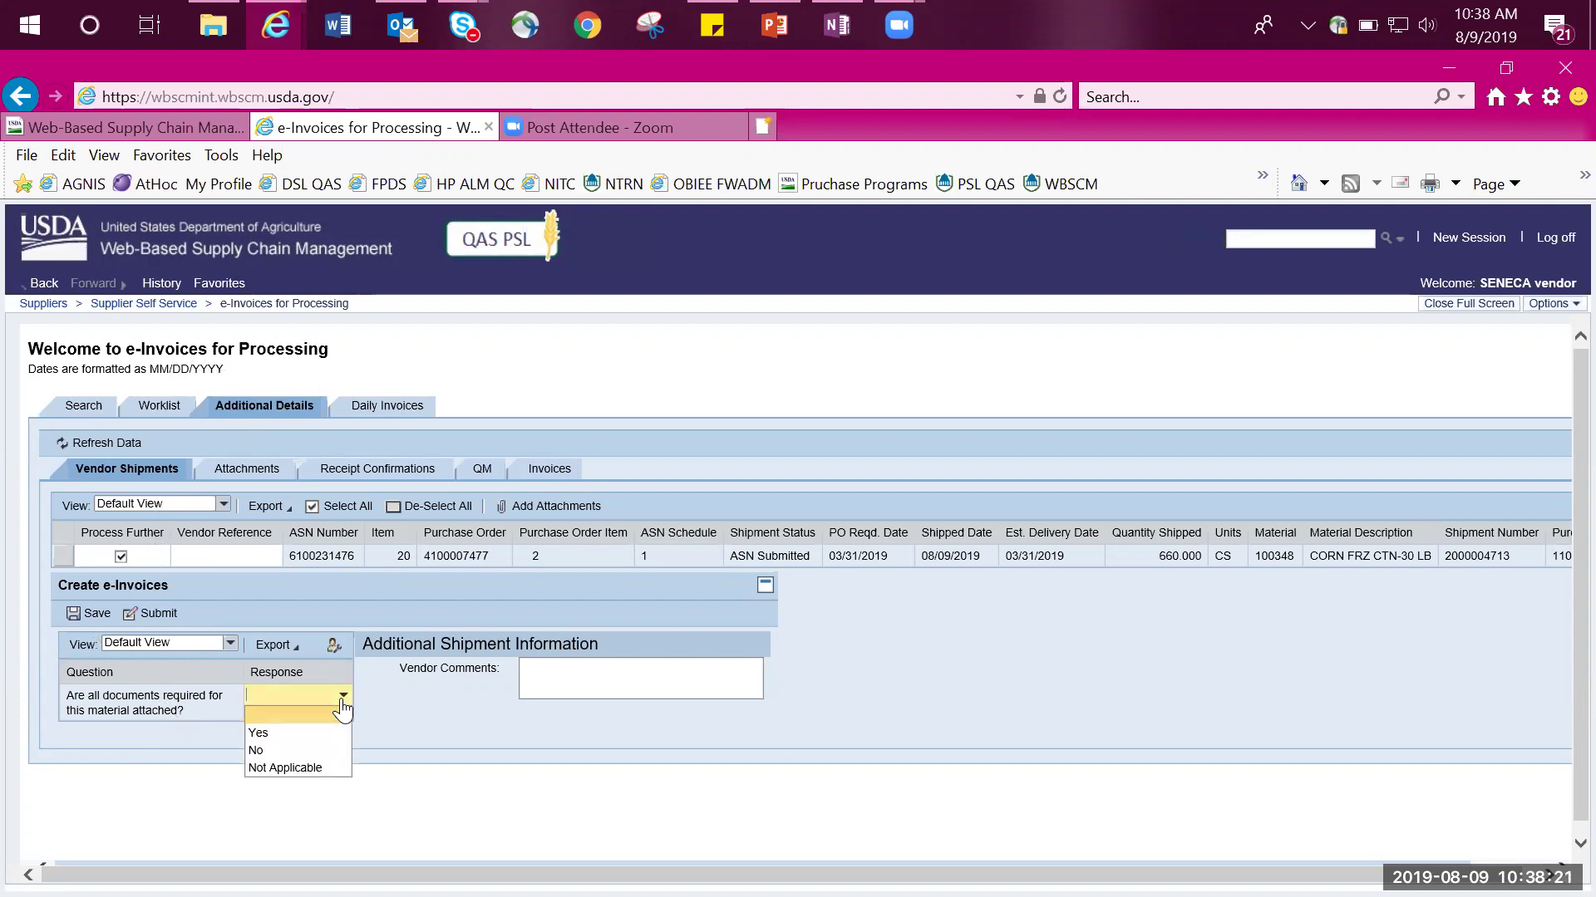
{"action": "left_click", "coordinate": [324, 731]}
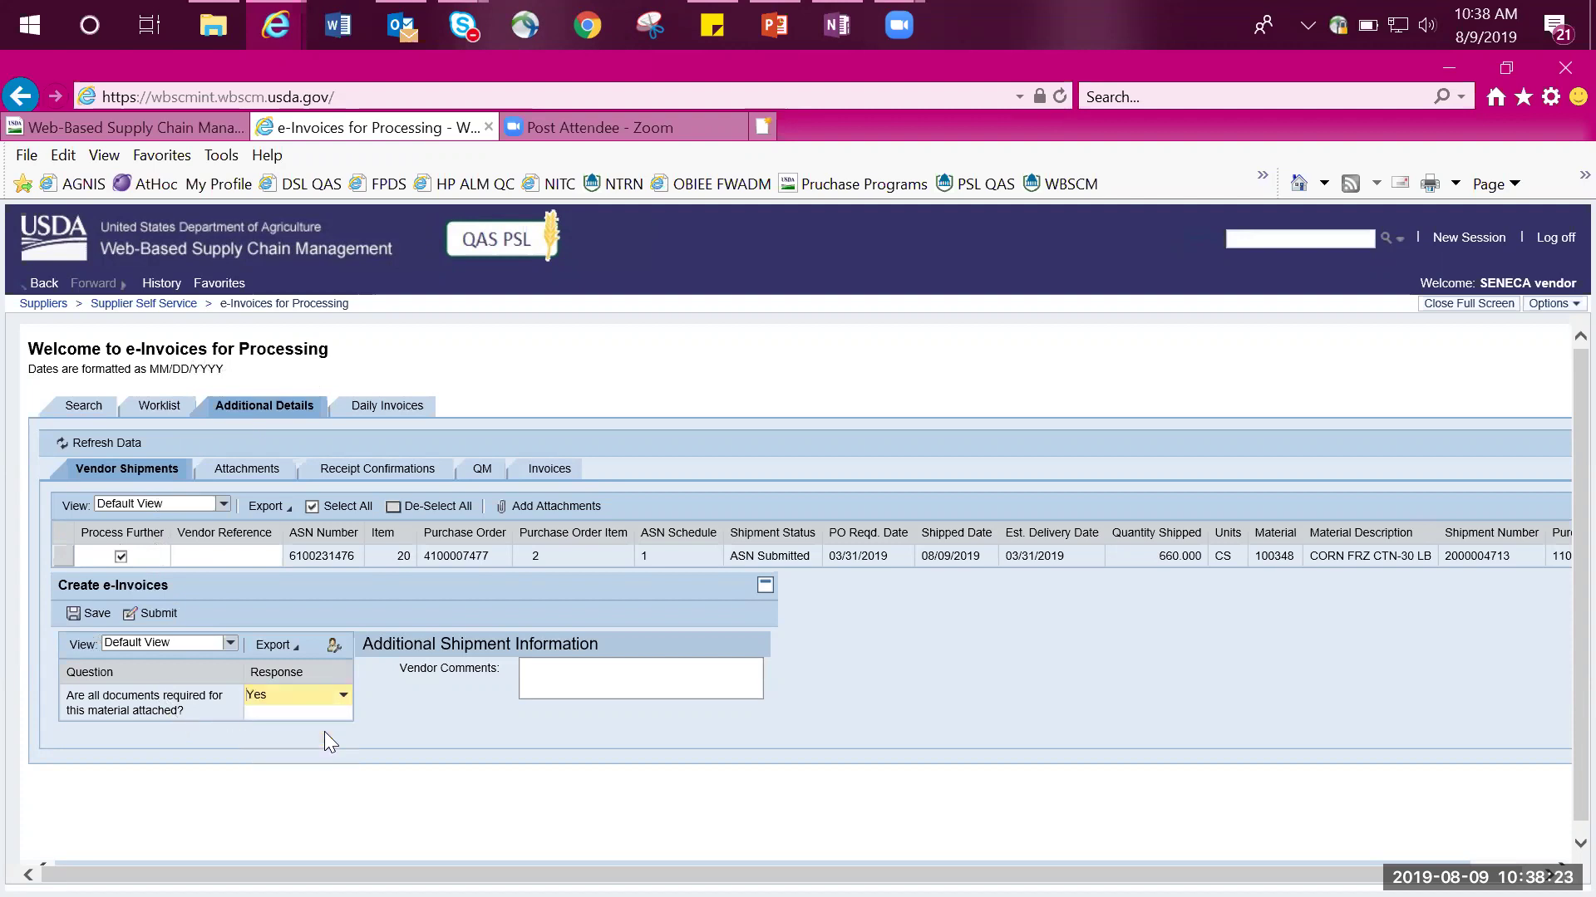
{"action": "left_click", "coordinate": [236, 556]}
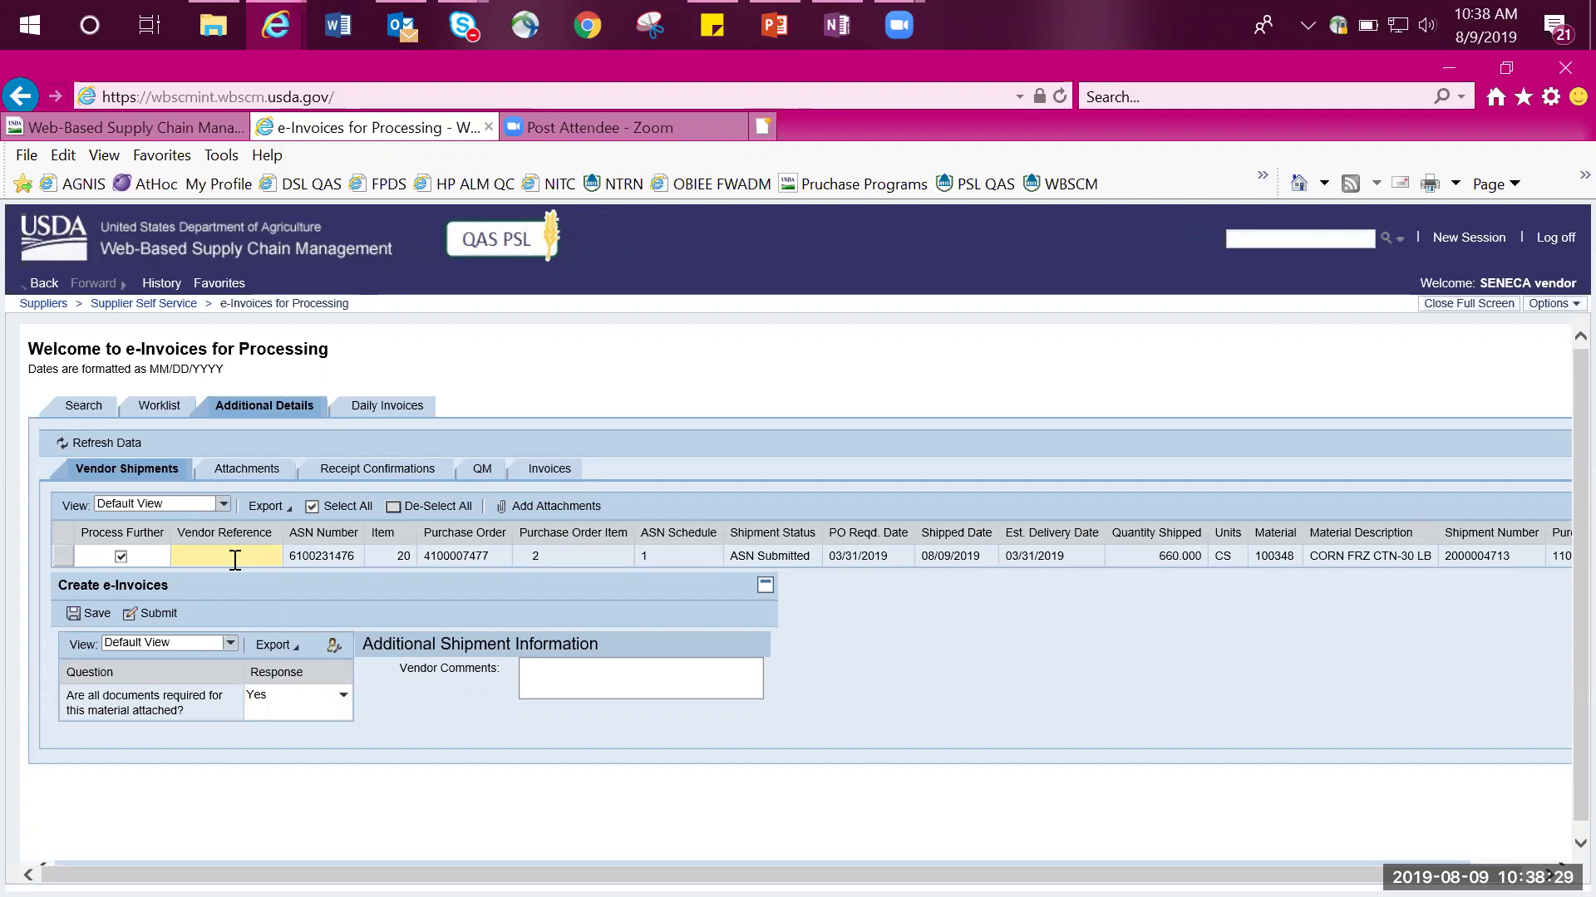
{"action": "type", "text": "780097"}
{"action": "left_click", "coordinate": [530, 670]}
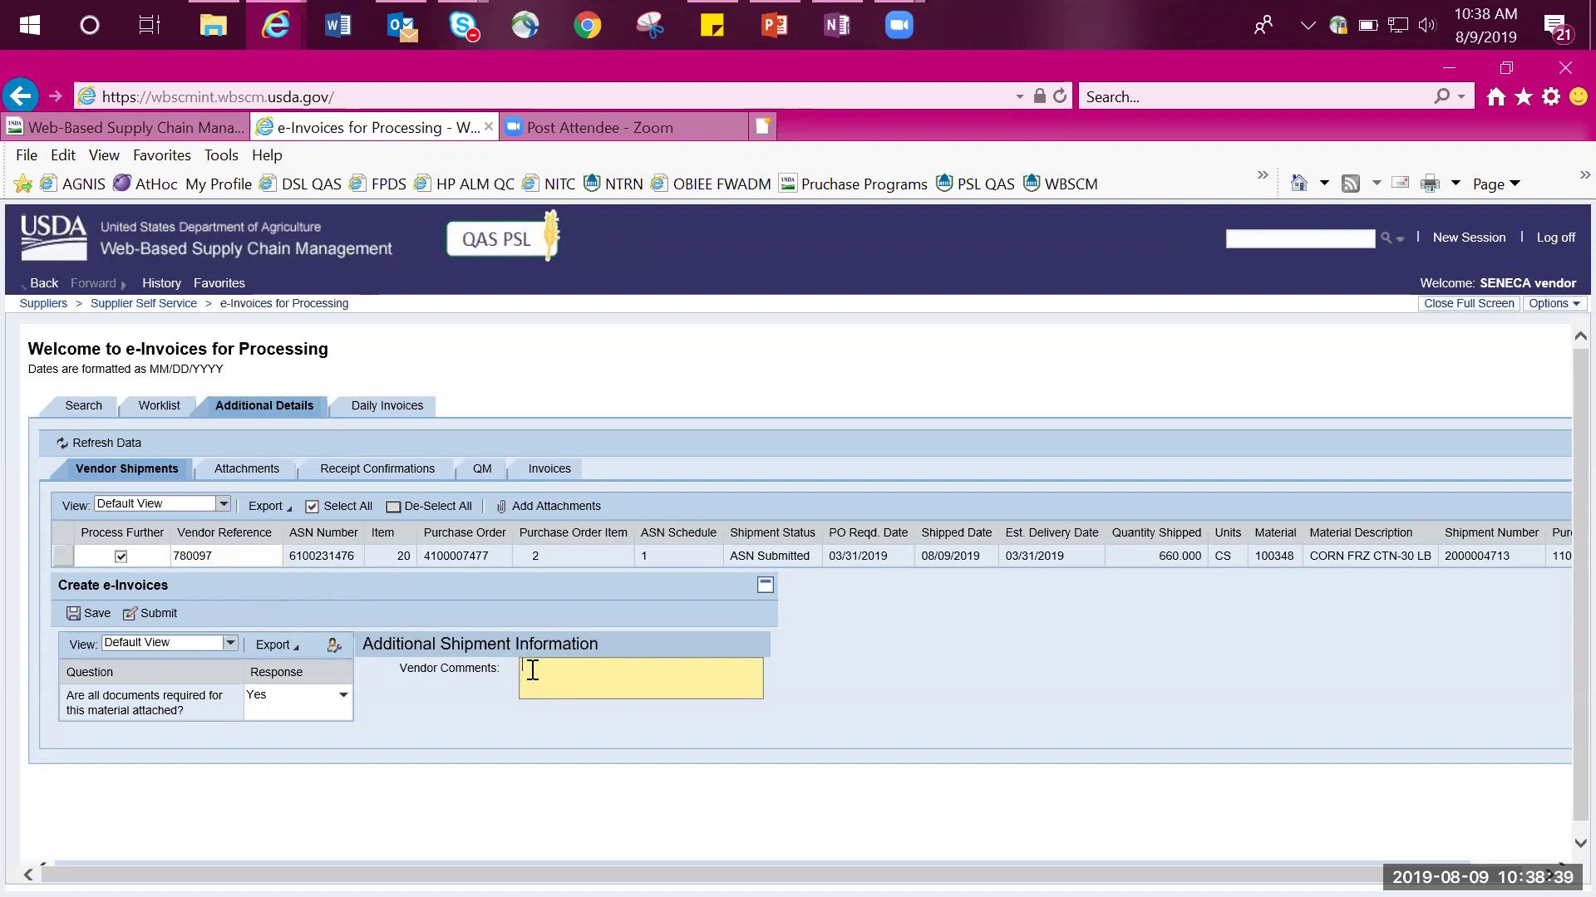
{"action": "type", "text": "Testing"}
- Finish the vendor comment and save the e-invoice, setting the shipment to Confirmed-Vendor
{"action": "left_click", "coordinate": [905, 678]}
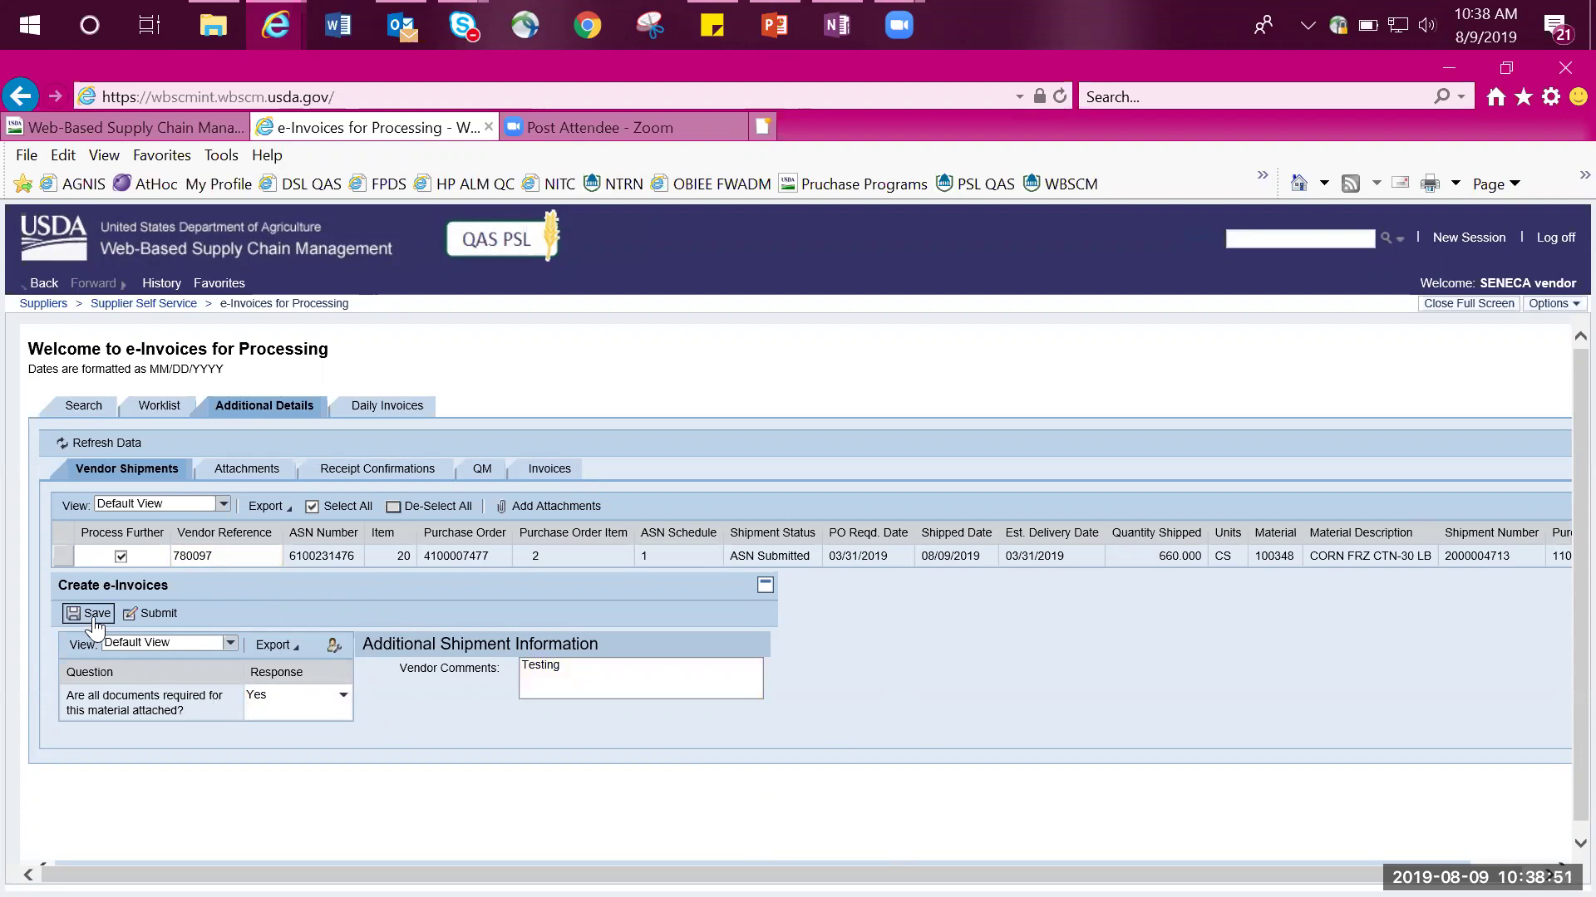
{"action": "left_click", "coordinate": [157, 615]}
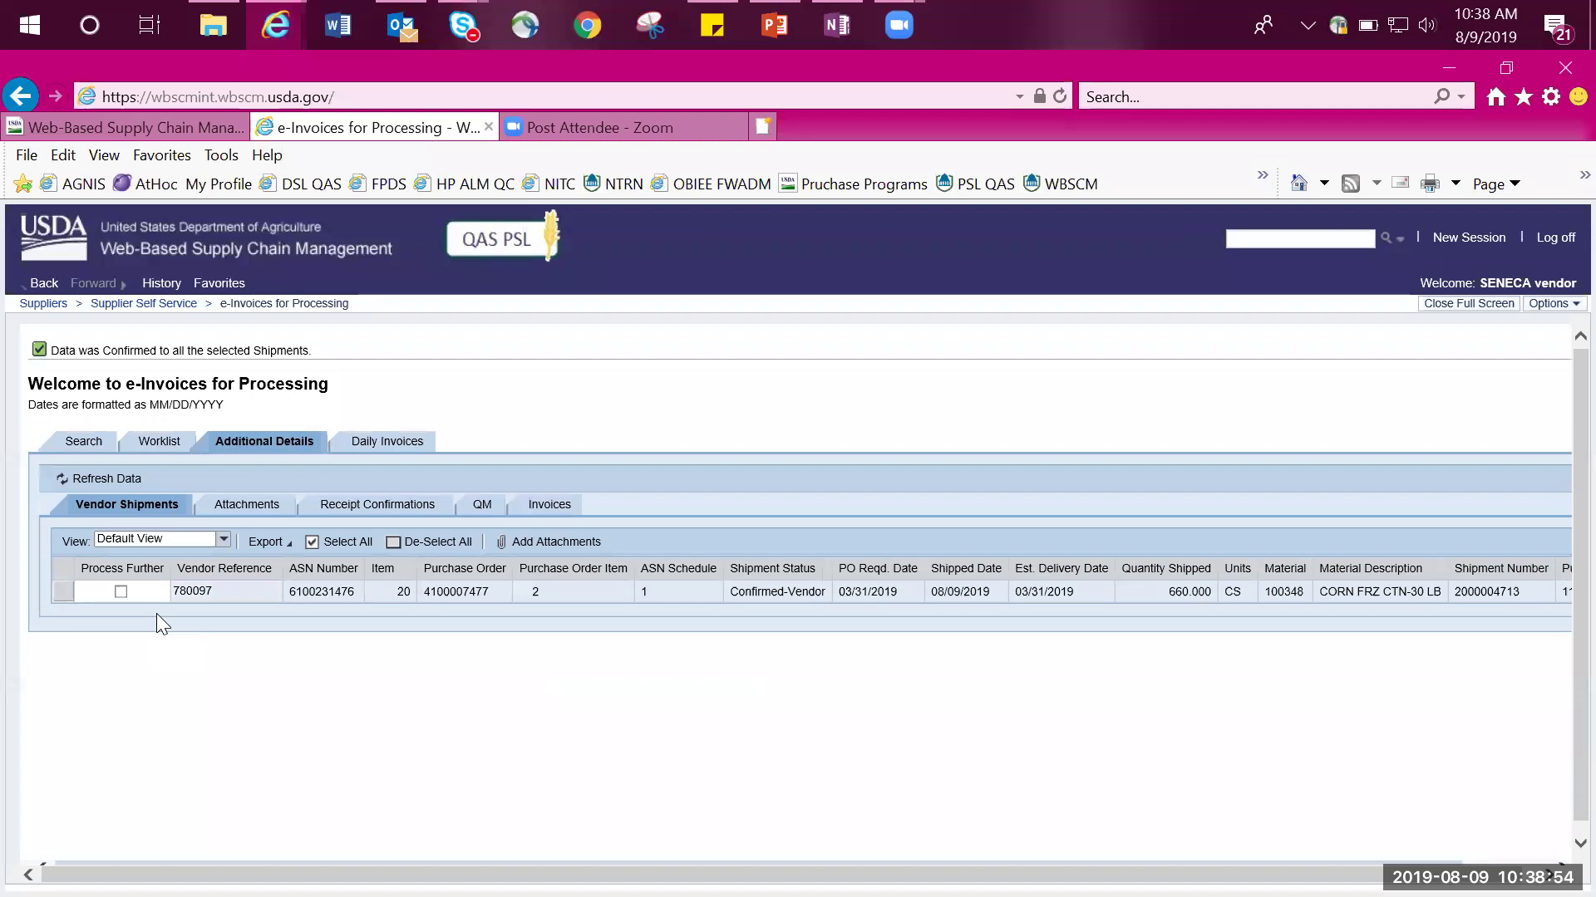